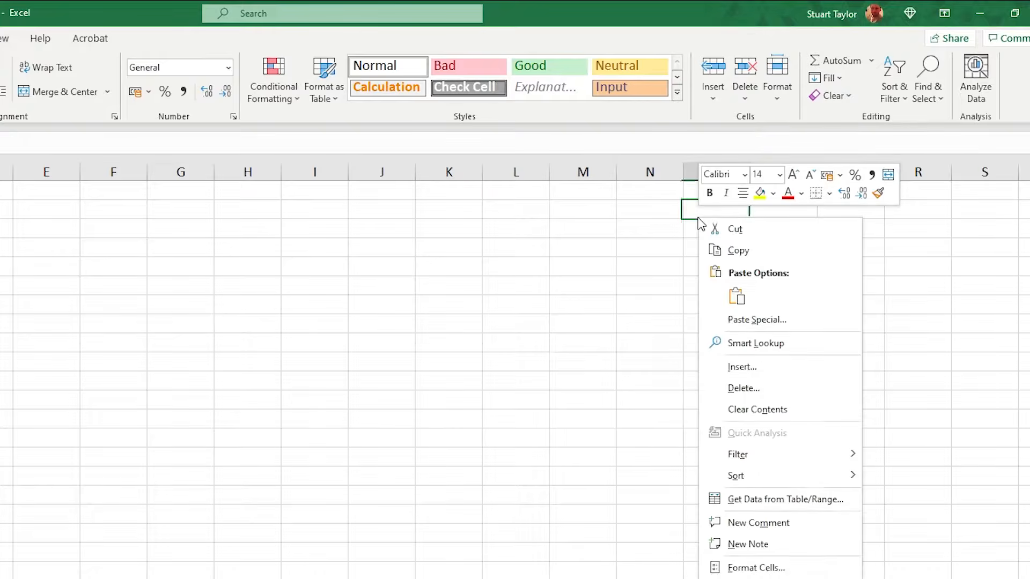
Paste the company logo onto the sheet, shrink it and position it beside the data area around columns O–Q.
{"action": "left_click", "coordinate": [738, 295]}
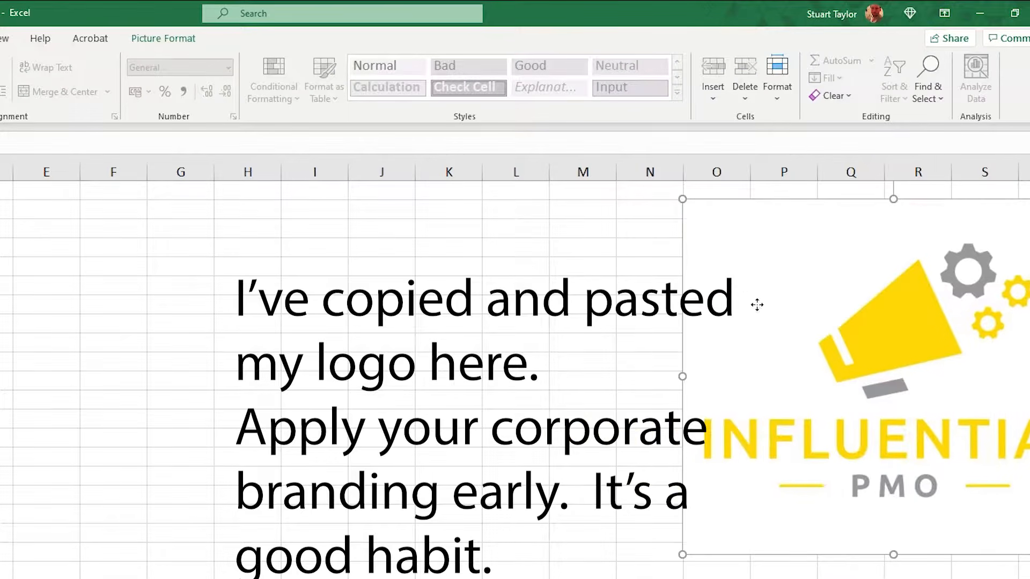
{"action": "left_click_drag", "start_coordinate": [757, 301], "coordinate": [539, 303]}
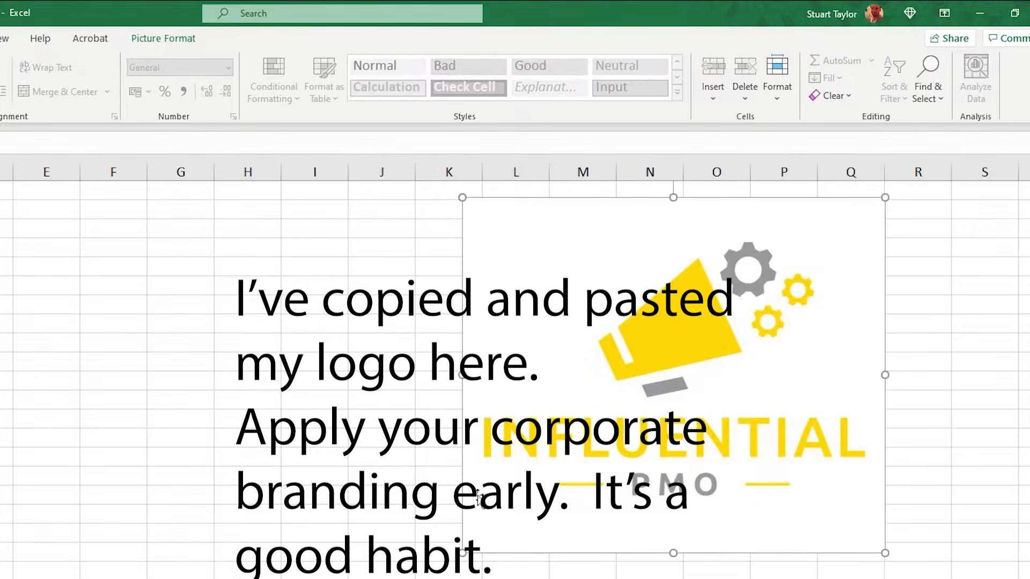
{"action": "left_click_drag", "start_coordinate": [463, 553], "coordinate": [692, 358]}
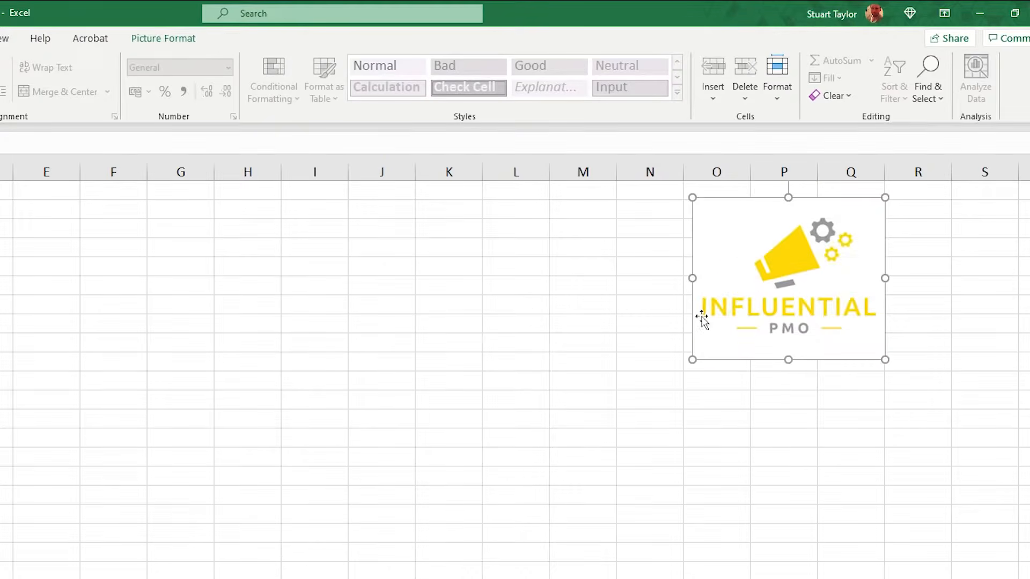
{"action": "left_click_drag", "start_coordinate": [704, 214], "coordinate": [670, 219]}
Fill the label cells B2:B4 (Doc Type, Project, Owner) with yellow.
{"action": "left_click_drag", "start_coordinate": [90, 154], "coordinate": [95, 181]}
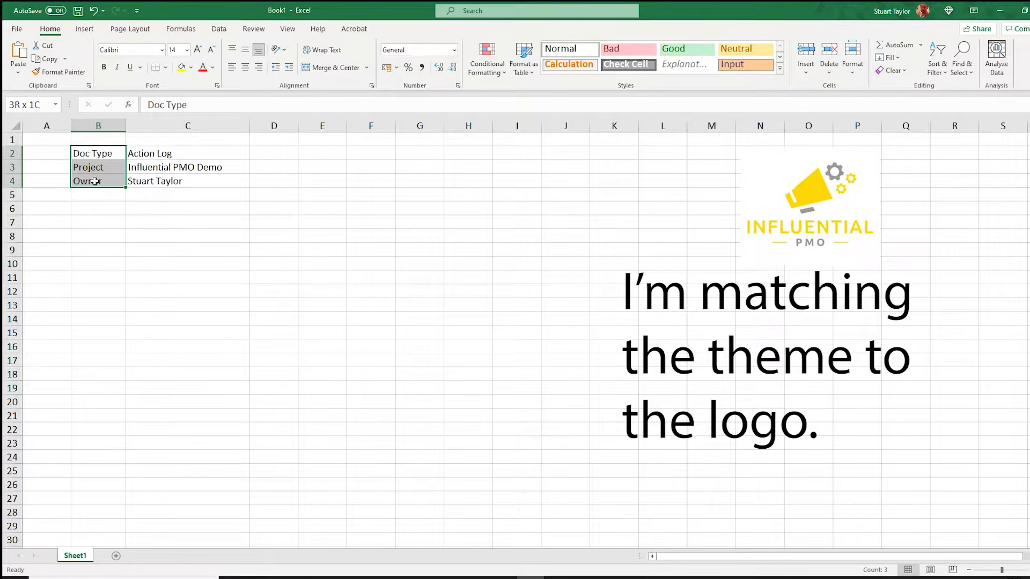
{"action": "left_click", "coordinate": [182, 67]}
{"action": "left_click", "coordinate": [153, 221]}
Apply all borders to the document details block B2:C4.
{"action": "left_click_drag", "start_coordinate": [94, 153], "coordinate": [179, 179]}
{"action": "left_click", "coordinate": [165, 67]}
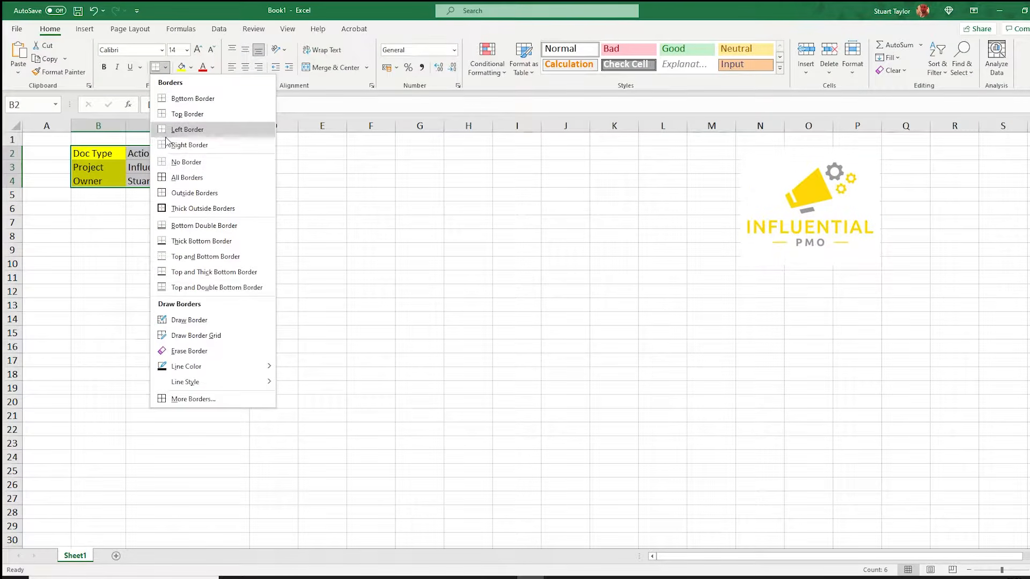
{"action": "left_click", "coordinate": [177, 177]}
{"action": "left_click", "coordinate": [274, 278]}
Enter column headers Action ID, Action, Owner, Status and Target Completion Date across row 8 starting at B8.
{"action": "left_click", "coordinate": [97, 236]}
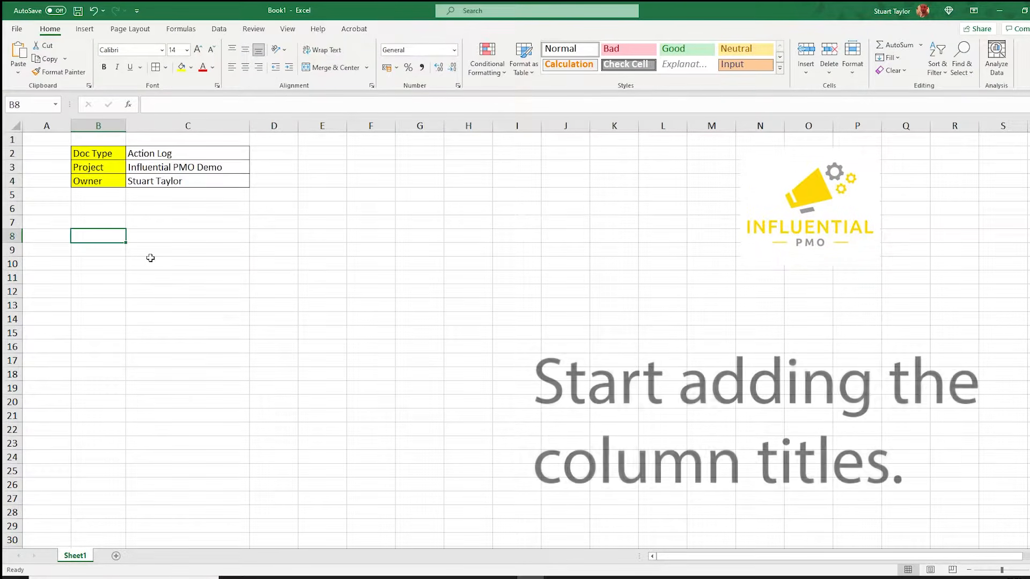
{"action": "type", "text": "Action ID"}
{"action": "key", "text": "Tab"}
{"action": "type", "text": "Action"}
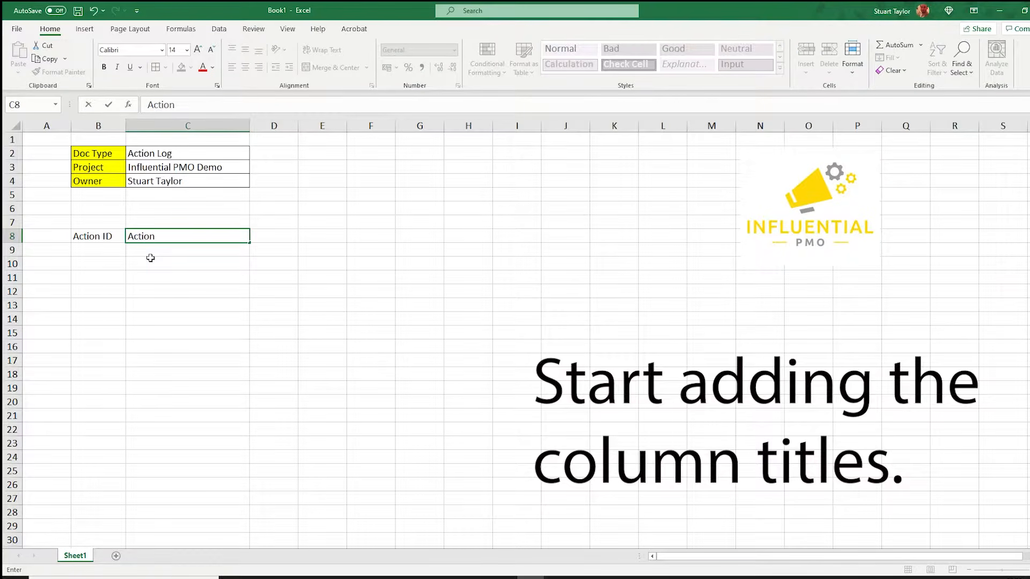
{"action": "key", "text": "Tab"}
{"action": "type", "text": "Owner"}
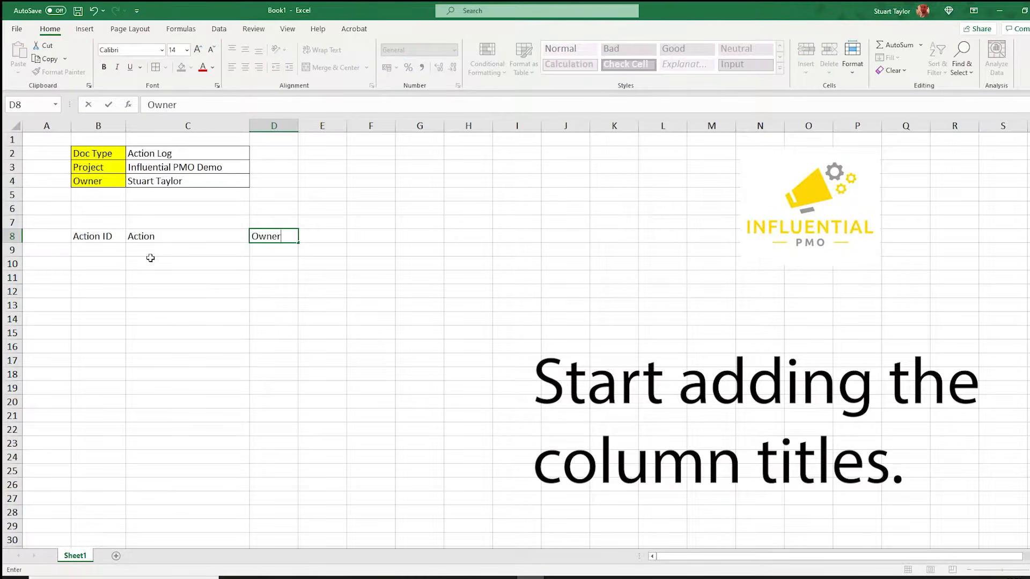
{"action": "key", "text": "Tab"}
{"action": "type", "text": "Status"}
{"action": "key", "text": "Tab"}
{"action": "type", "text": "T"}
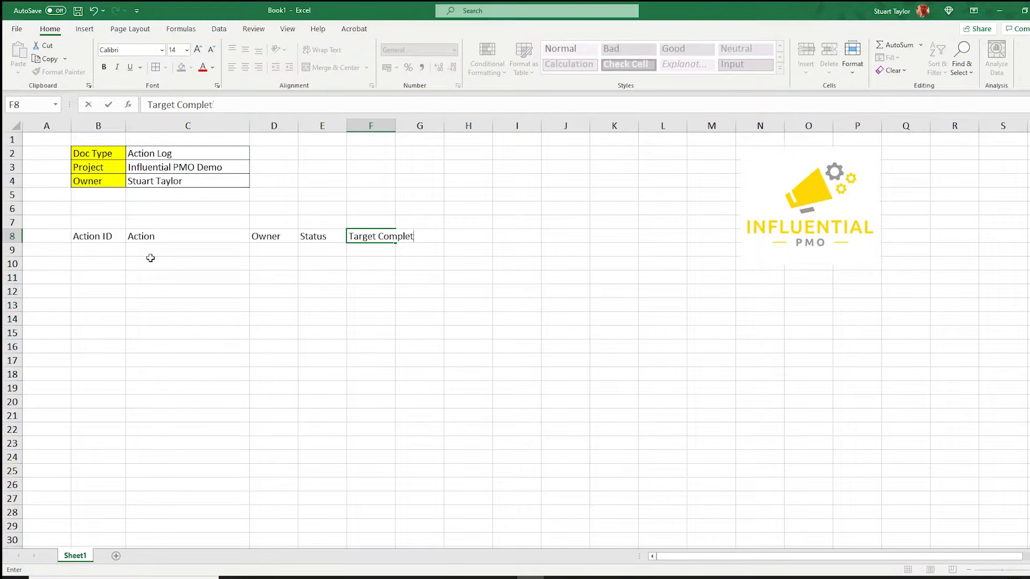
{"action": "type", "text": "arget Completion Date"}
{"action": "key", "text": "Tab"}
Continue the row 8 headers with Progress, Source, Date Created, Comments and Priority.
{"action": "type", "text": "Progres"}
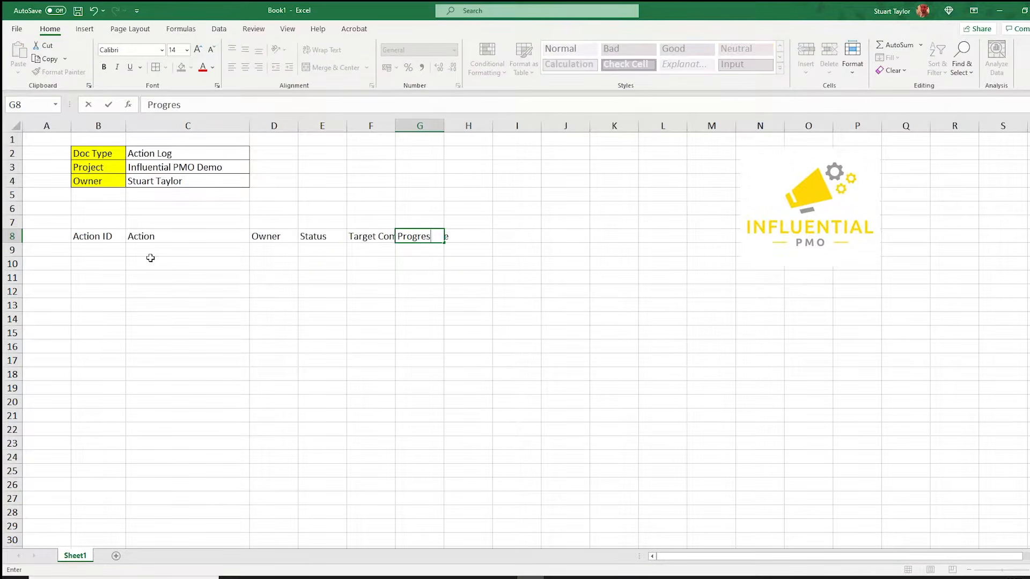
{"action": "type", "text": "s"}
{"action": "key", "text": "Tab"}
{"action": "type", "text": "Sour"}
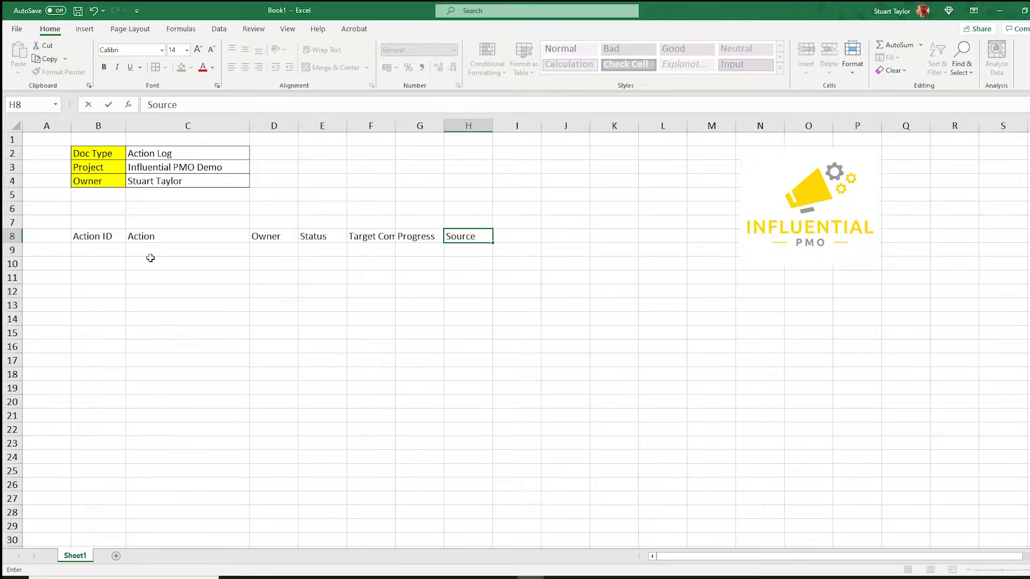
{"action": "key", "text": "Tab"}
{"action": "type", "text": "Date Created"}
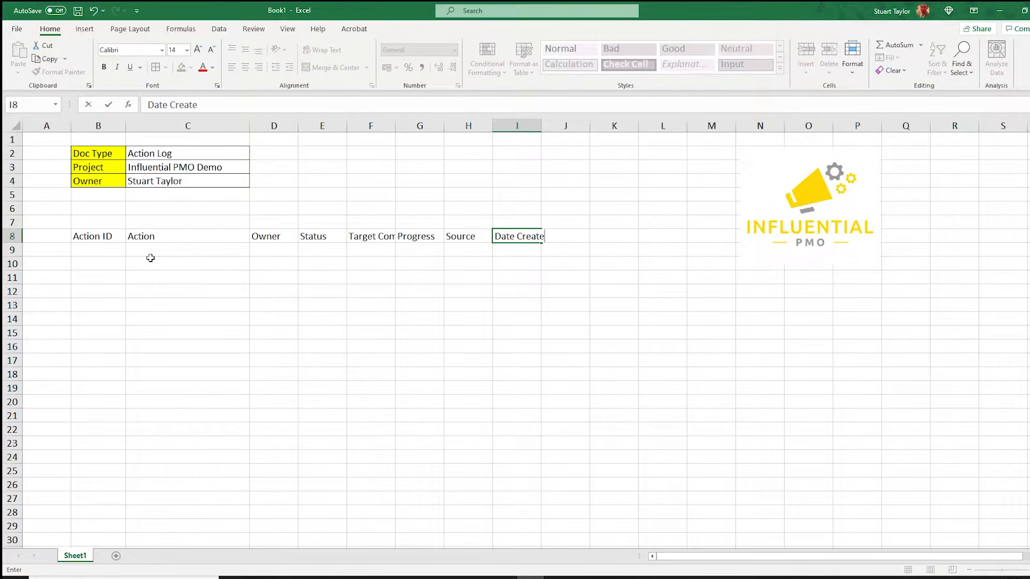
{"action": "key", "text": "Tab"}
{"action": "type", "text": "Comm"}
{"action": "key", "text": "Tab"}
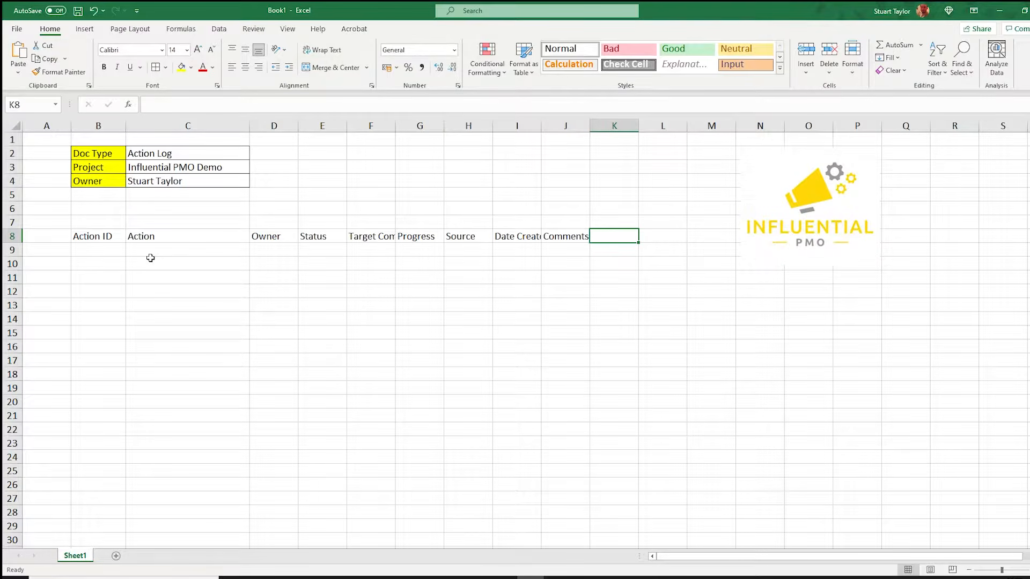
{"action": "type", "text": "Priorit"}
{"action": "type", "text": "y"}
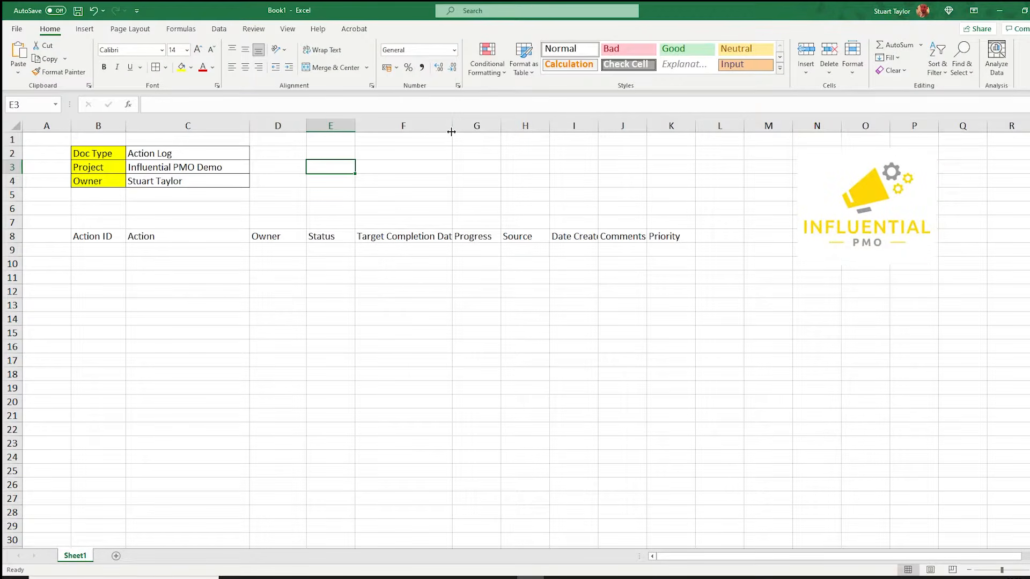
Fill the header row B8:K8 with yellow and turn on text wrapping.
{"action": "left_click_drag", "start_coordinate": [452, 131], "coordinate": [481, 131]}
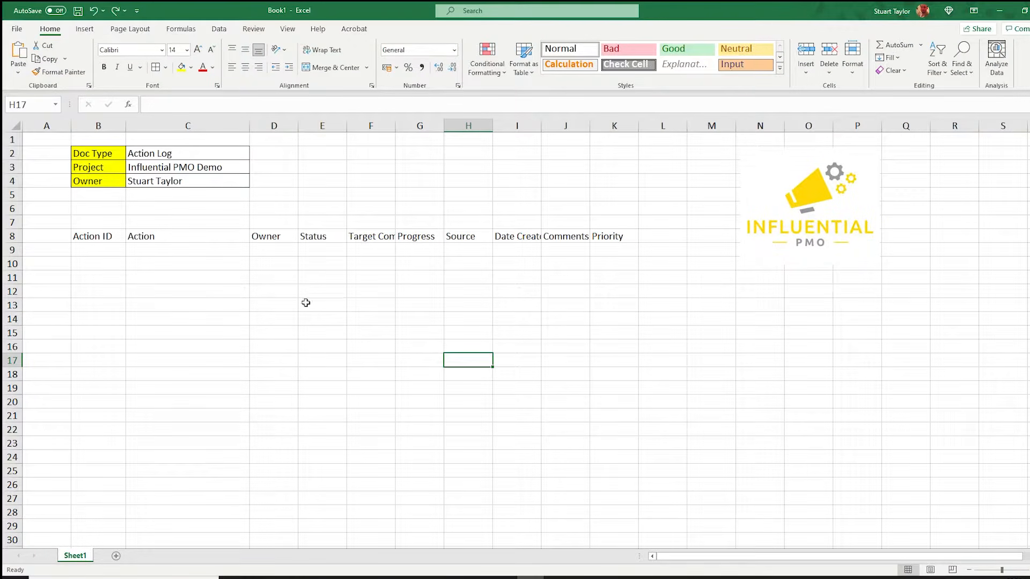
{"action": "left_click_drag", "start_coordinate": [105, 240], "coordinate": [596, 237]}
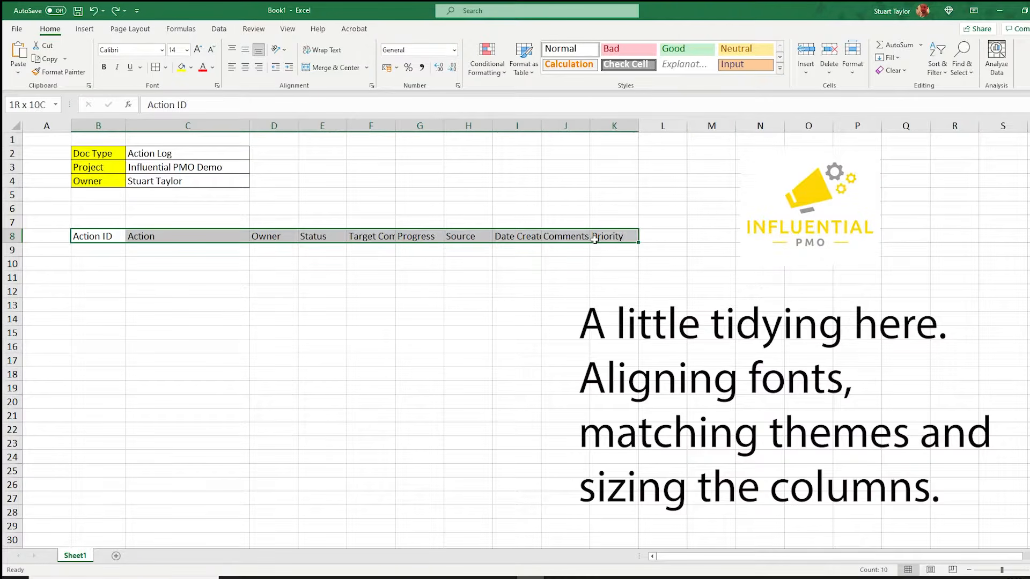
{"action": "left_click", "coordinate": [181, 69]}
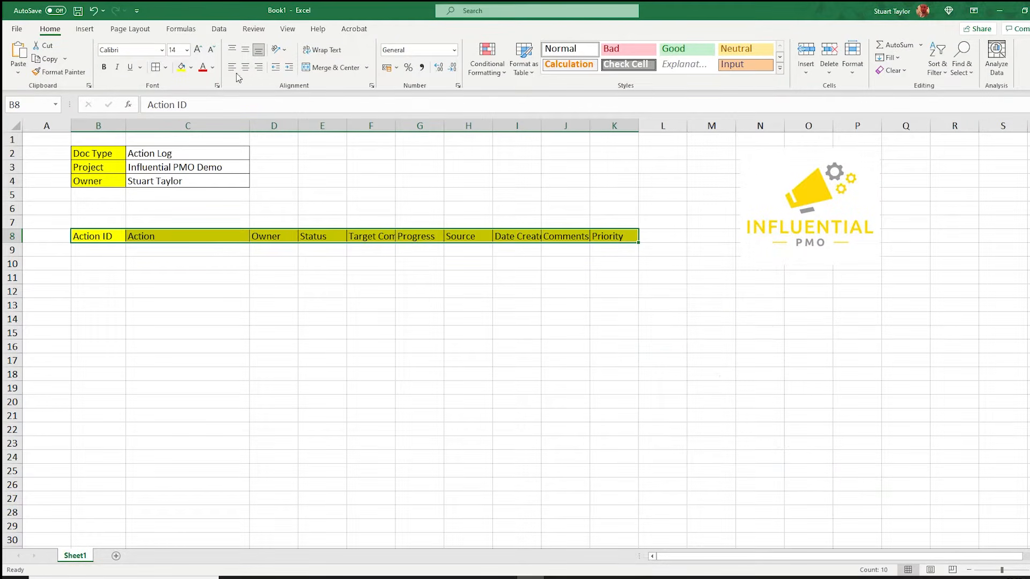
{"action": "left_click", "coordinate": [320, 50]}
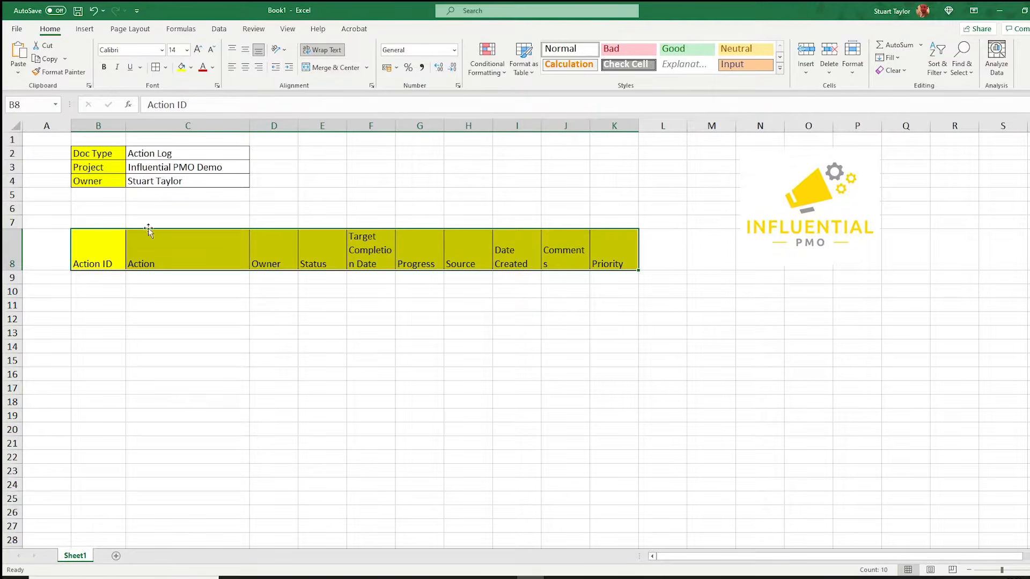
Select the whole sheet and align all cells to the top and left.
{"action": "left_click", "coordinate": [8, 123]}
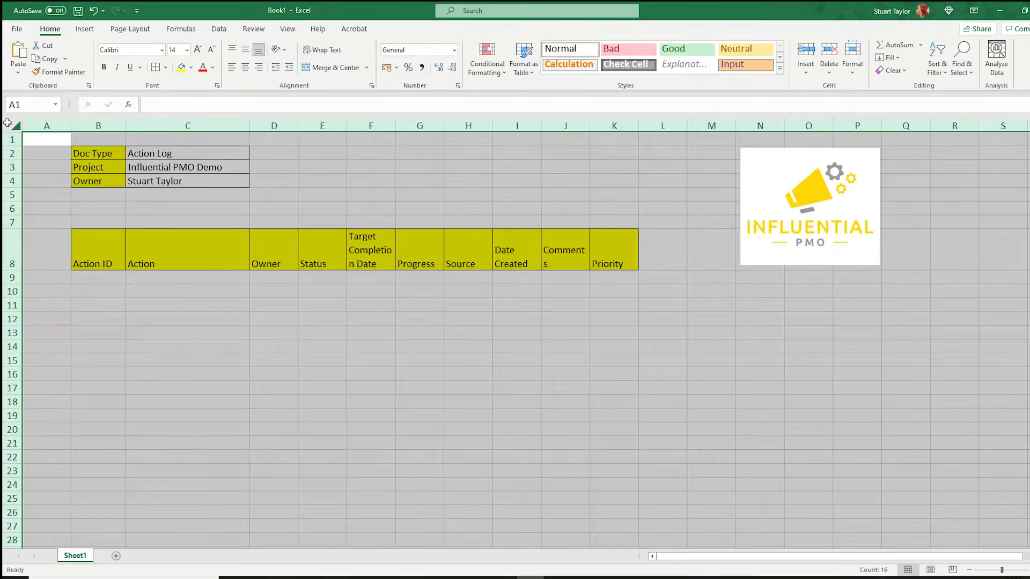
{"action": "left_click", "coordinate": [232, 51]}
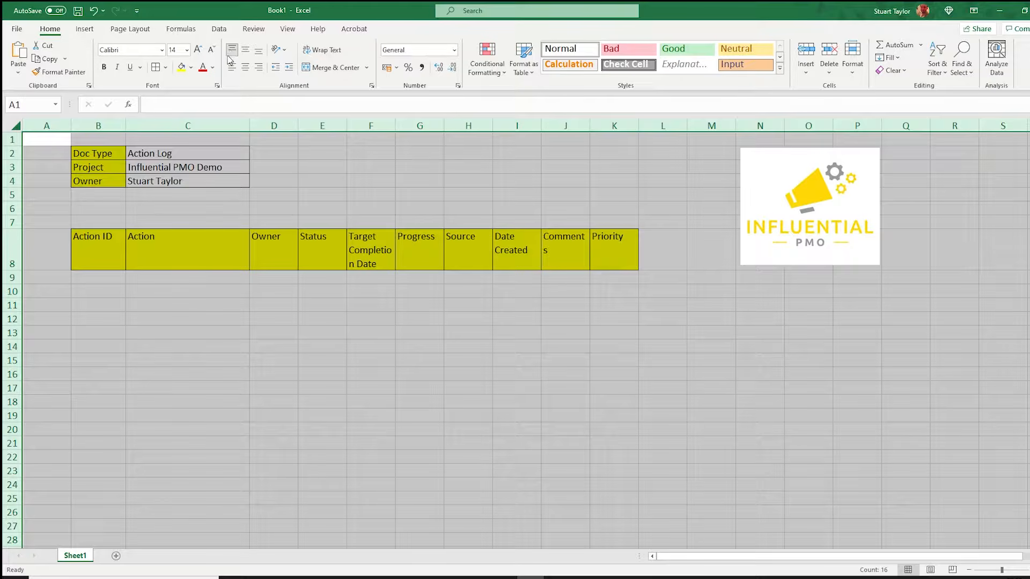
{"action": "left_click", "coordinate": [231, 68]}
{"action": "left_click", "coordinate": [391, 292]}
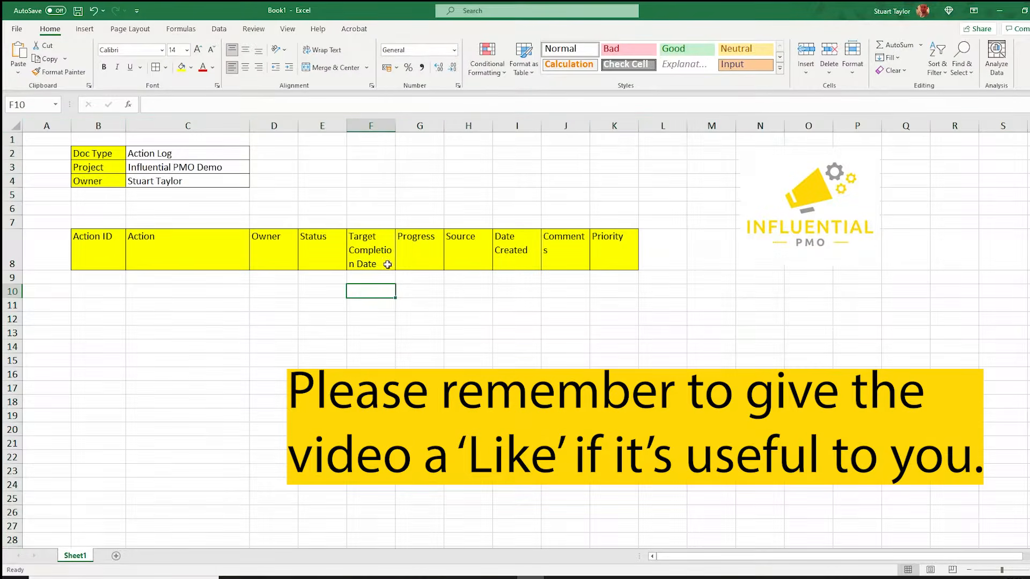
Widen the Target Completion Date column so its header fits on fewer lines.
{"action": "left_click_drag", "start_coordinate": [395, 126], "coordinate": [402, 127]}
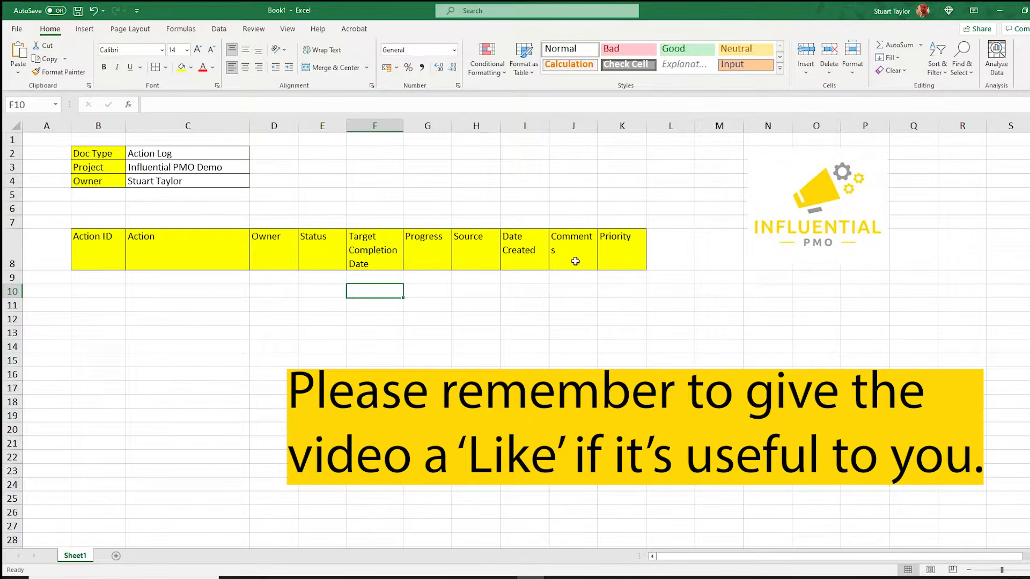
{"action": "left_click", "coordinate": [617, 252]}
{"action": "left_click_drag", "start_coordinate": [617, 252], "coordinate": [89, 242]}
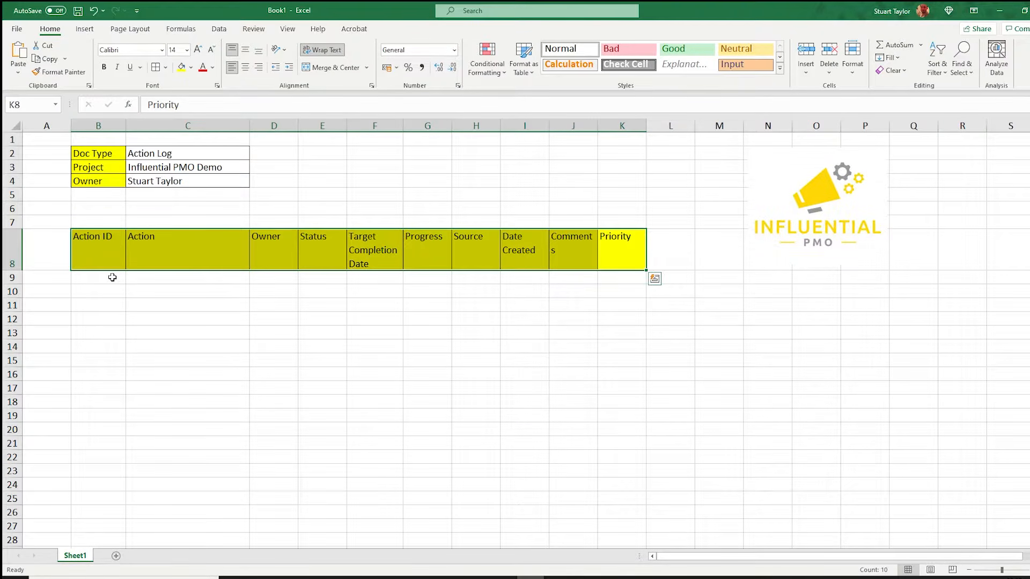
Apply all borders to the table body B9:K27 beneath the headers.
{"action": "left_click_drag", "start_coordinate": [112, 277], "coordinate": [725, 532]}
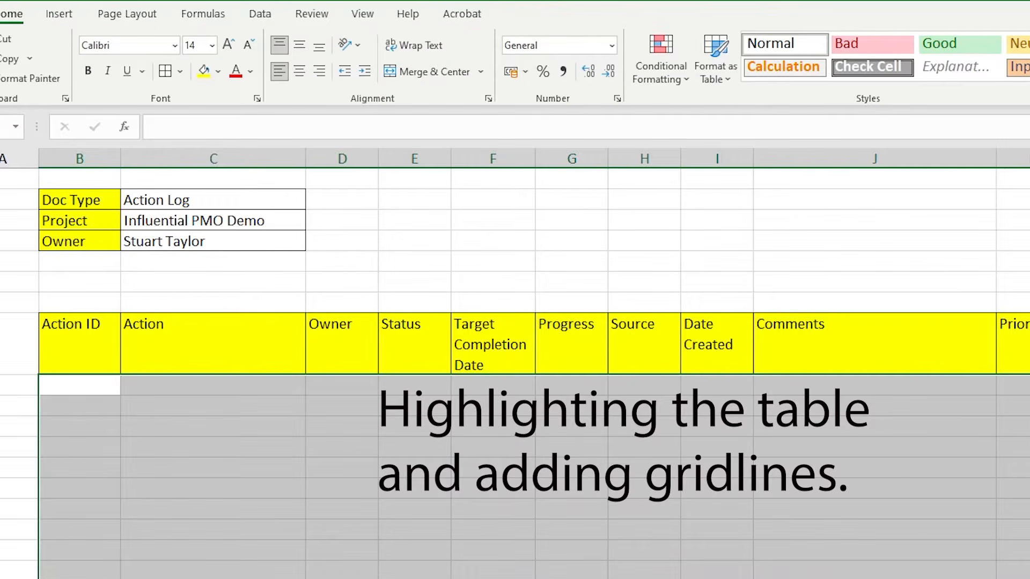
{"action": "left_click", "coordinate": [167, 71]}
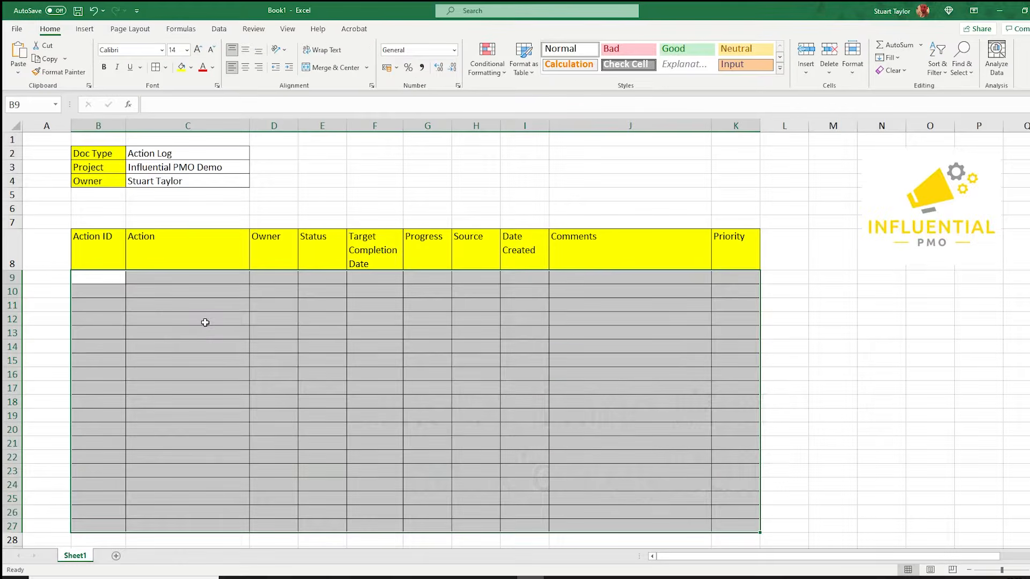
{"action": "left_click", "coordinate": [205, 323]}
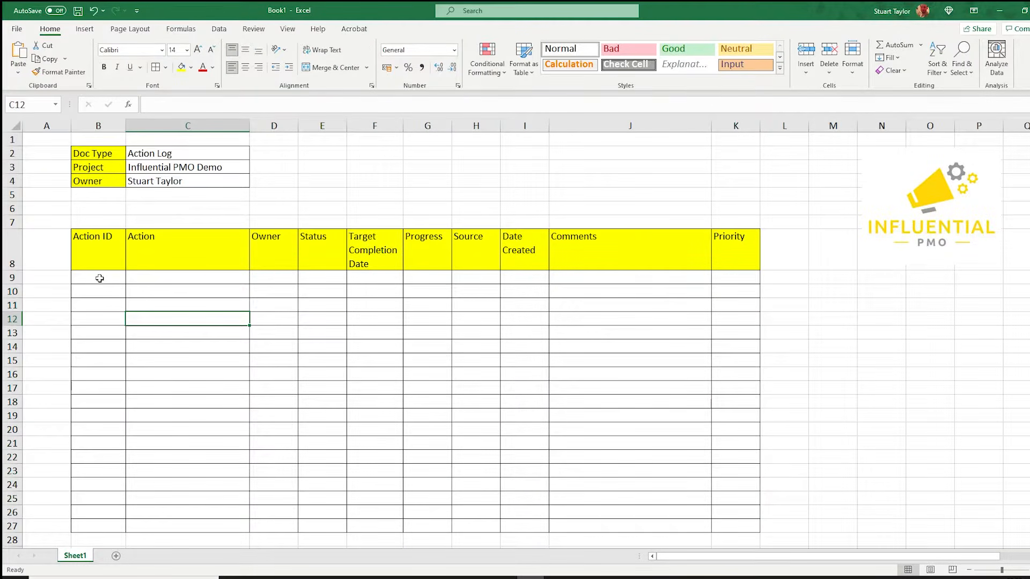
Enter the first action identifier A:001 in cell B9.
{"action": "left_click", "coordinate": [100, 278]}
{"action": "type", "text": "A:"}
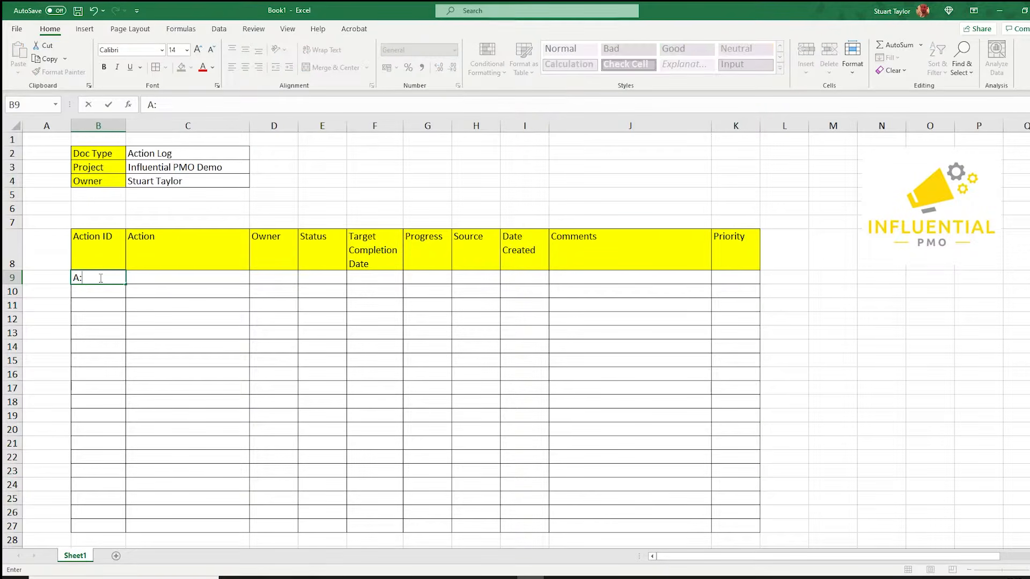
{"action": "type", "text": "001"}
{"action": "key", "text": "Return"}
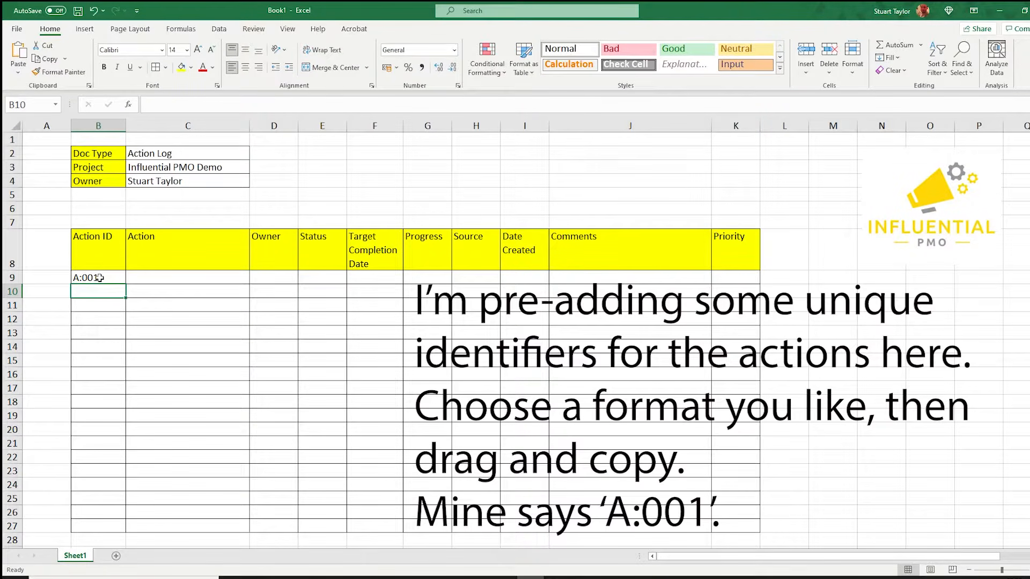
Fill the action identifiers down from B9 to B27 to create a sequence through A:019.
{"action": "left_click", "coordinate": [100, 278]}
{"action": "left_click_drag", "start_coordinate": [126, 280], "coordinate": [130, 531]}
{"action": "left_click", "coordinate": [833, 444]}
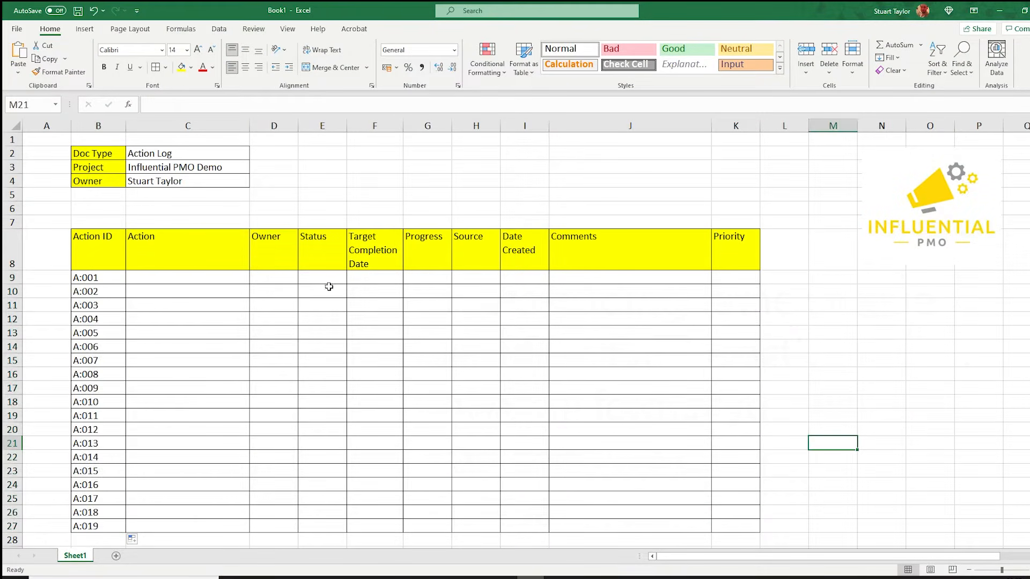
Rename the worksheet as ACTIONS.
{"action": "left_click", "coordinate": [327, 279]}
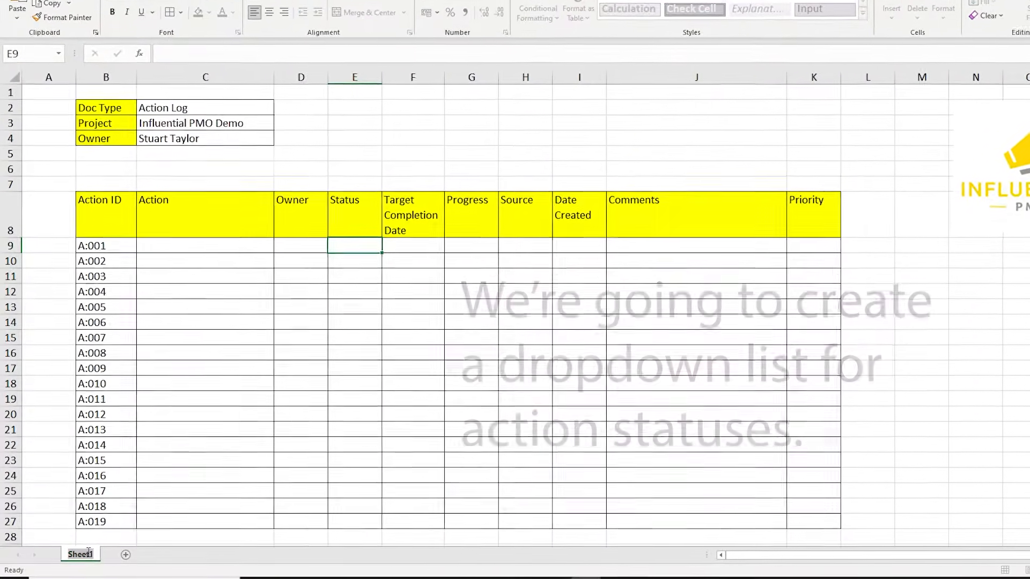
{"action": "double_click", "coordinate": [80, 555]}
{"action": "type", "text": "ACTION"}
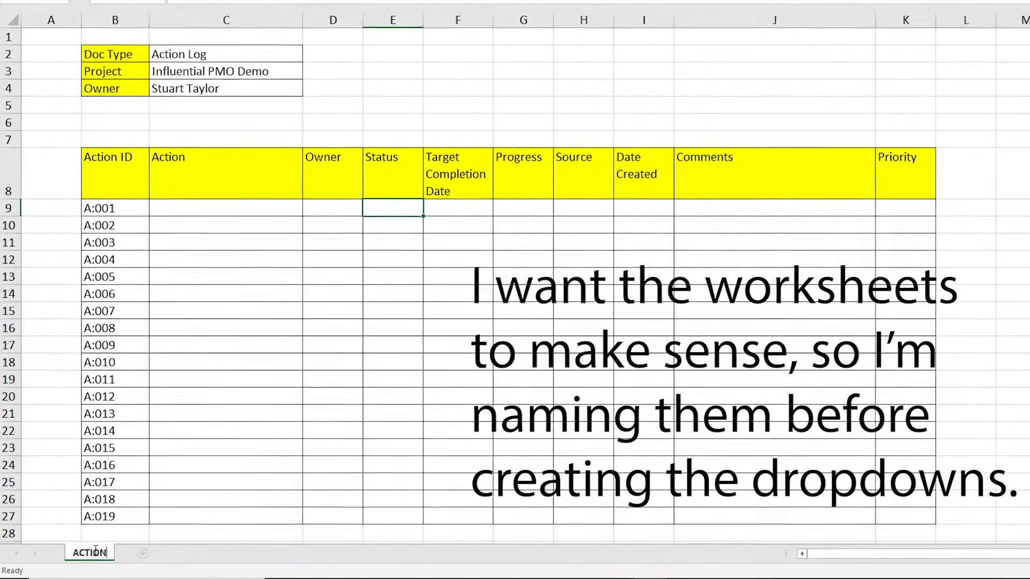
{"action": "type", "text": "S"}
{"action": "key", "text": "Return"}
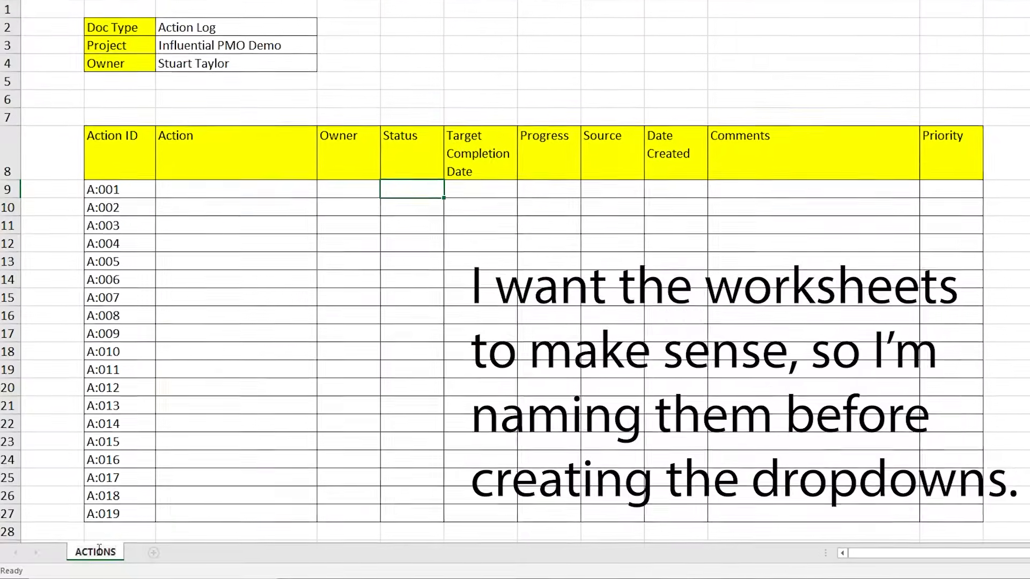
Add a new worksheet and name it LOOKUPS.
{"action": "left_click", "coordinate": [189, 553]}
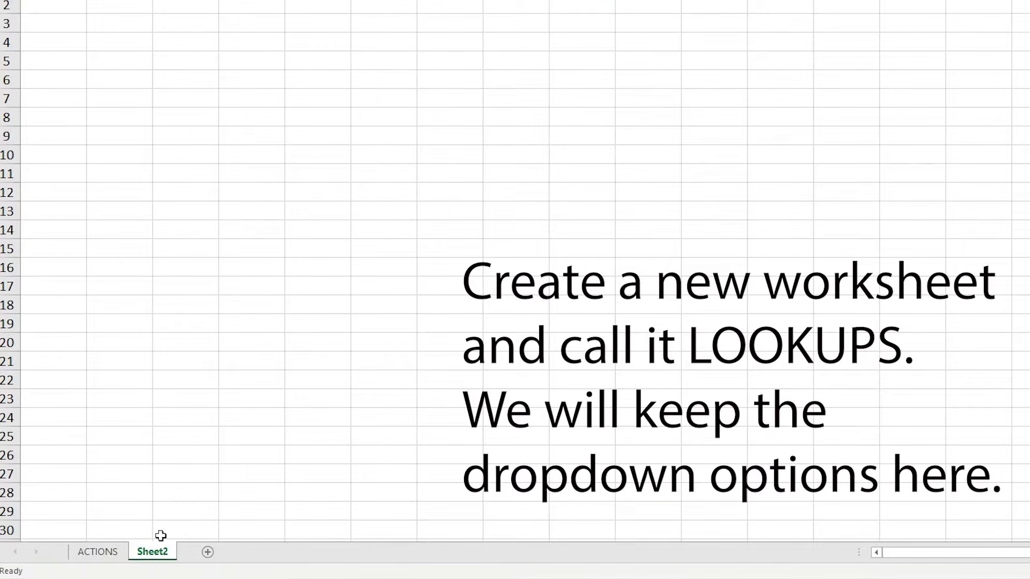
{"action": "double_click", "coordinate": [151, 555]}
{"action": "type", "text": "LOOKUPS"}
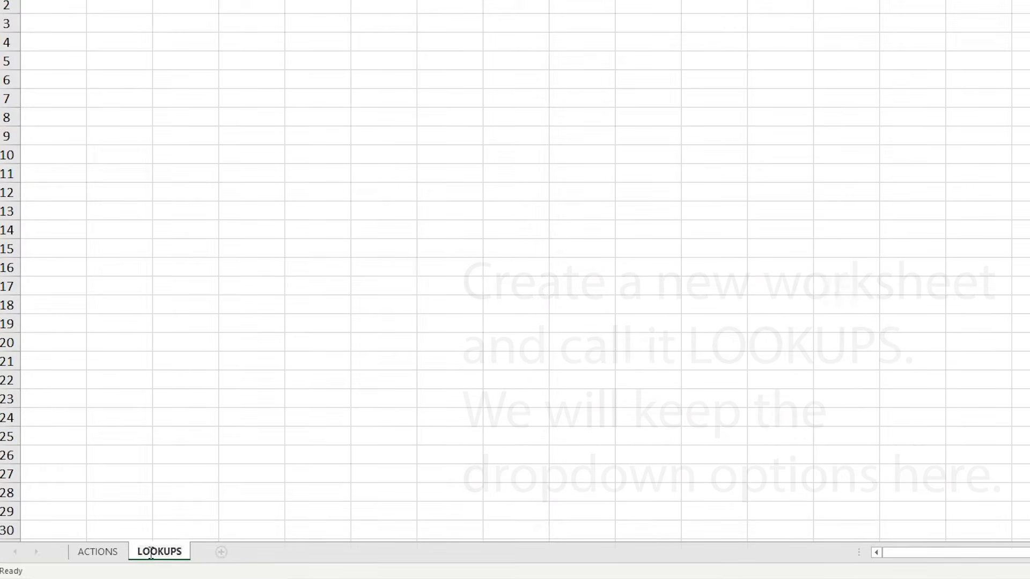
Enter the heading Status in cell B3 of the LOOKUPS sheet.
{"action": "left_click", "coordinate": [180, 402]}
{"action": "left_click", "coordinate": [87, 168]}
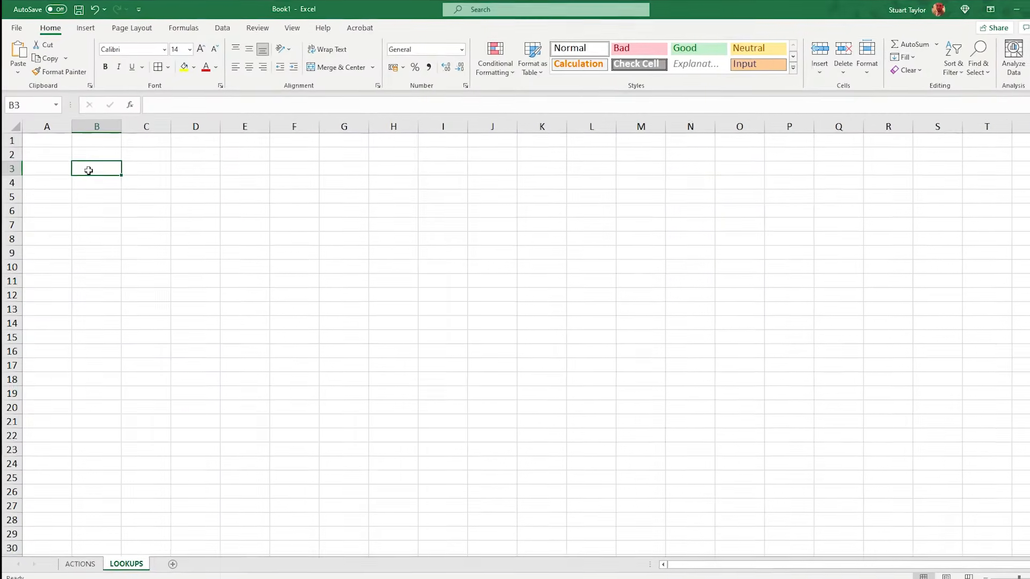
{"action": "type", "text": "Status"}
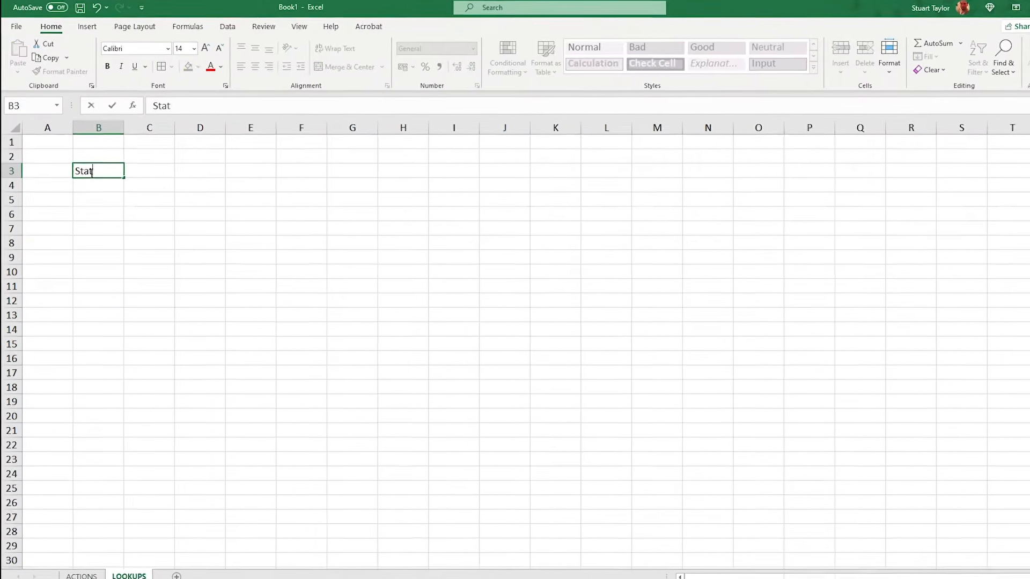
List the status options In Progress, Not Started, Late, Cancelled and Complete under the Status heading in column B.
{"action": "key", "text": "Return"}
{"action": "type", "text": "In Progress"}
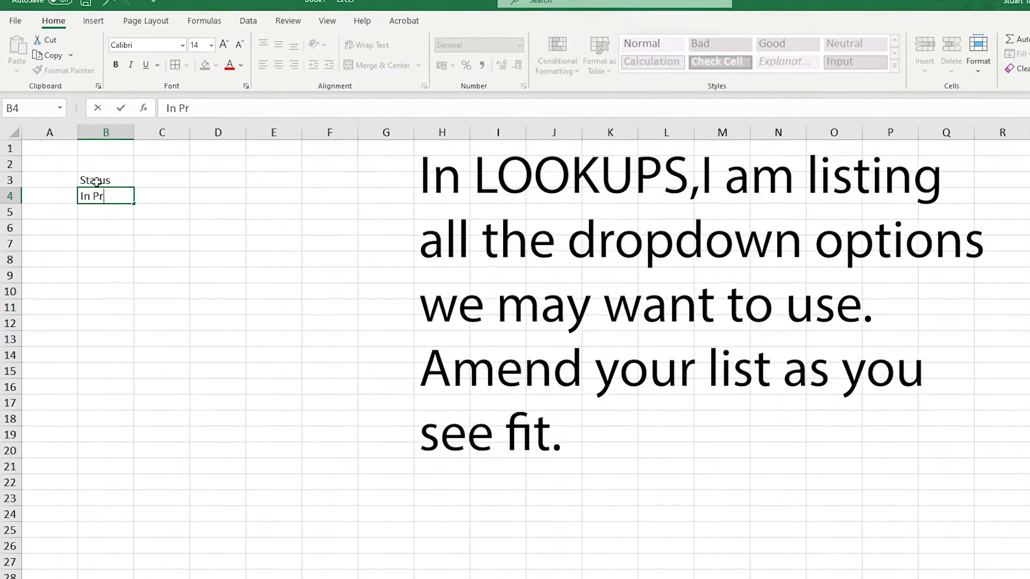
{"action": "key", "text": "Return"}
{"action": "type", "text": "Not Started"}
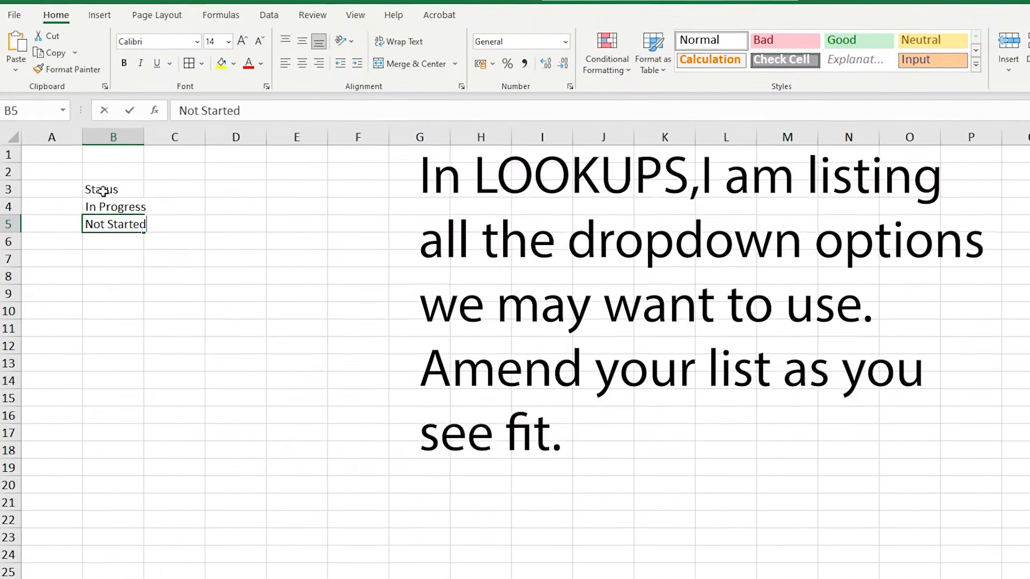
{"action": "key", "text": "Return"}
{"action": "type", "text": "Lat"}
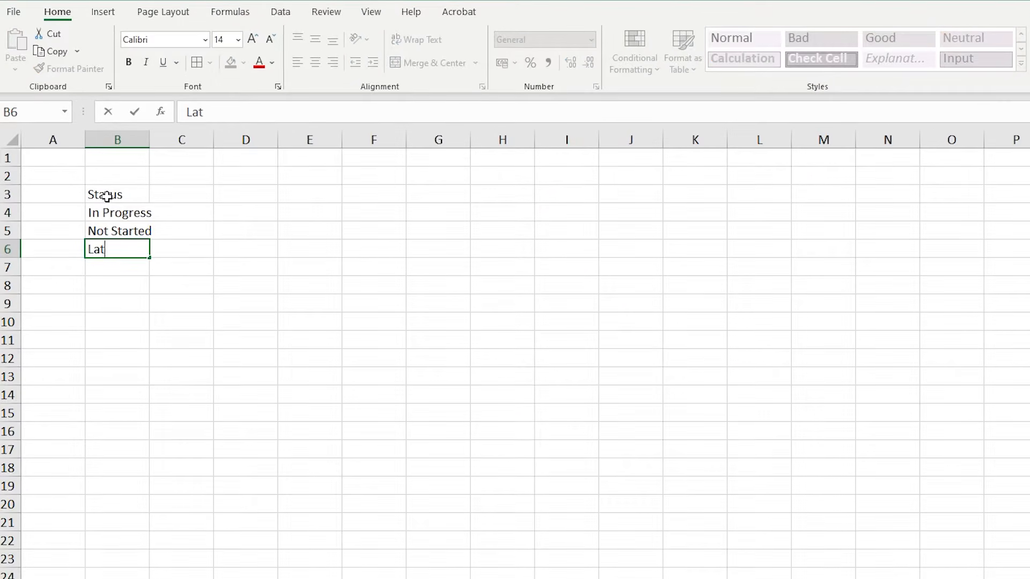
{"action": "type", "text": "e"}
{"action": "key", "text": "Return"}
{"action": "type", "text": "Cancelled"}
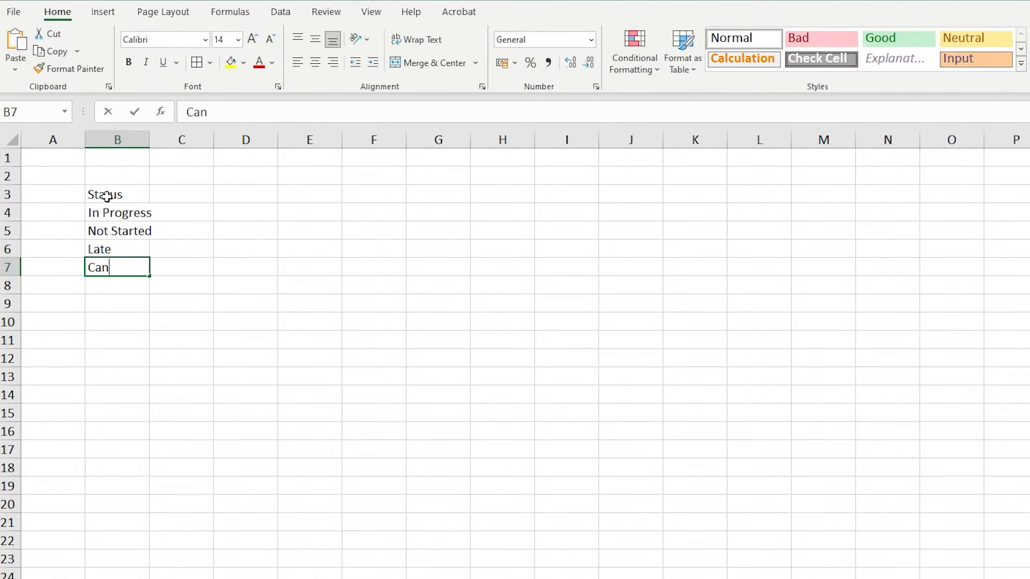
{"action": "key", "text": "Return"}
{"action": "type", "text": "Complete"}
{"action": "key", "text": "Return"}
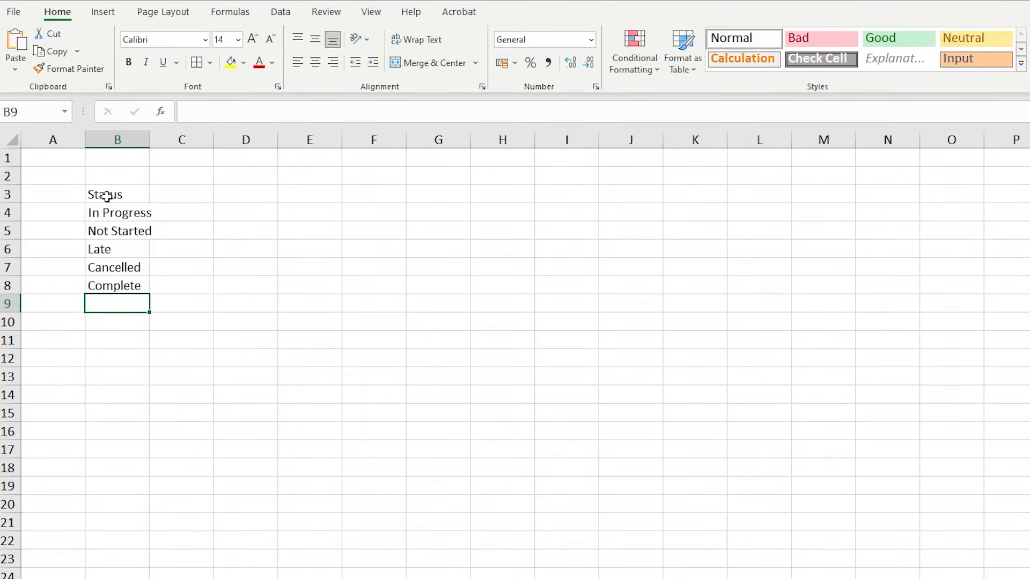
Fill the Status heading cell B3 with yellow.
{"action": "left_click", "coordinate": [106, 195]}
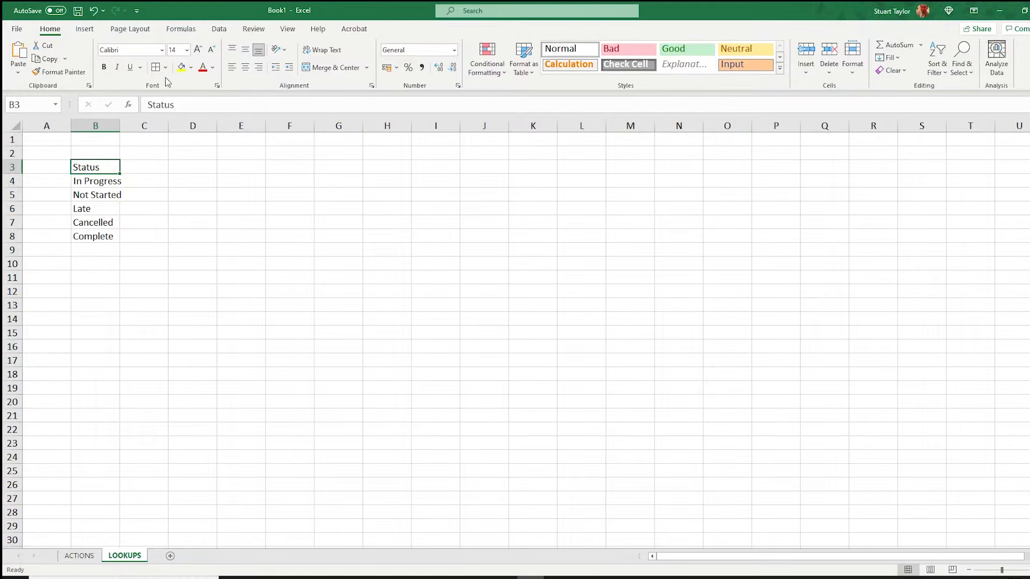
{"action": "left_click", "coordinate": [181, 67]}
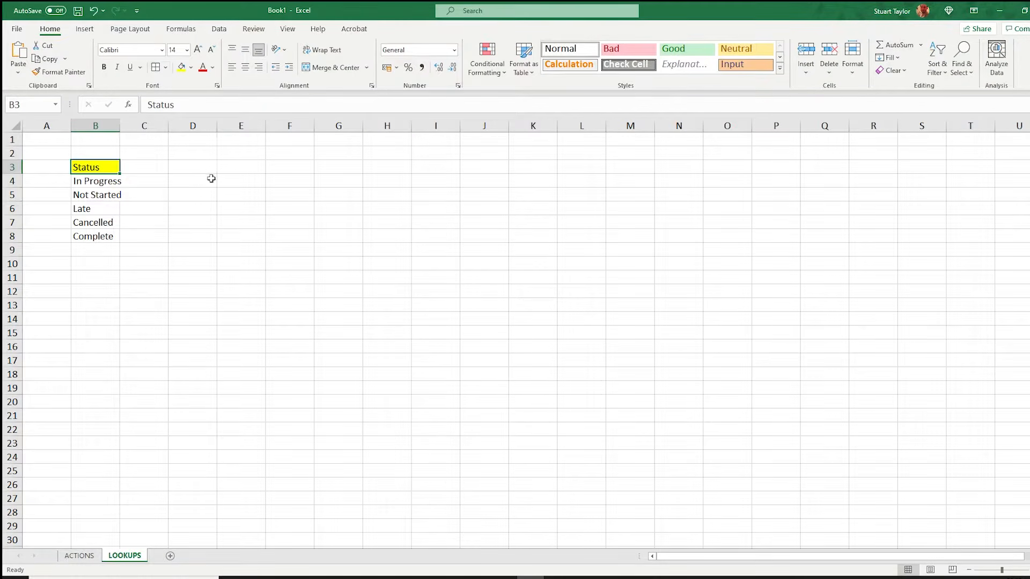
{"action": "left_click", "coordinate": [211, 179]}
Add a list data validation to the first Status cell on ACTIONS, sourced from LOOKUPS B4:B8, and test its dropdown.
{"action": "left_click", "coordinate": [80, 556]}
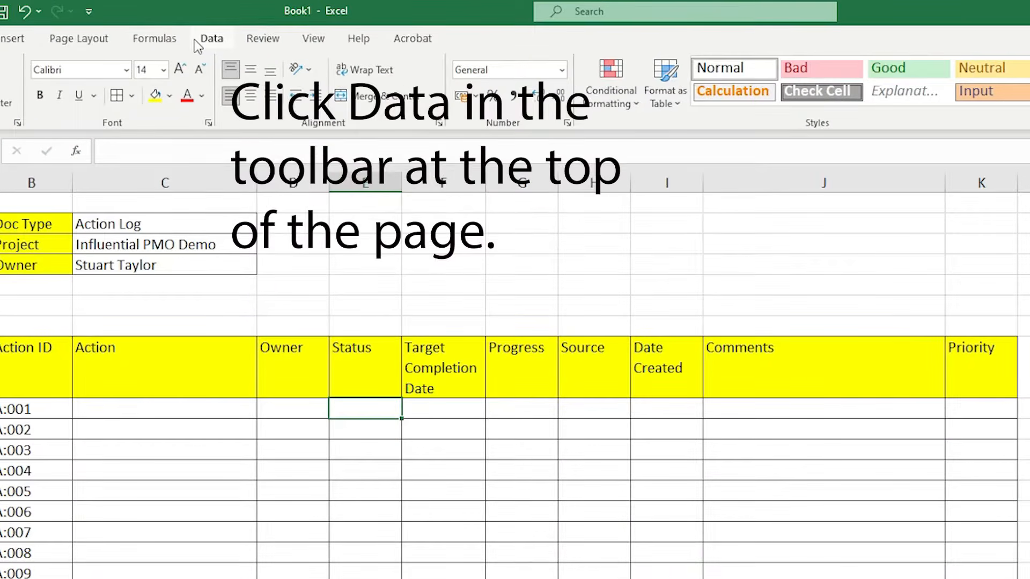
{"action": "left_click", "coordinate": [219, 28]}
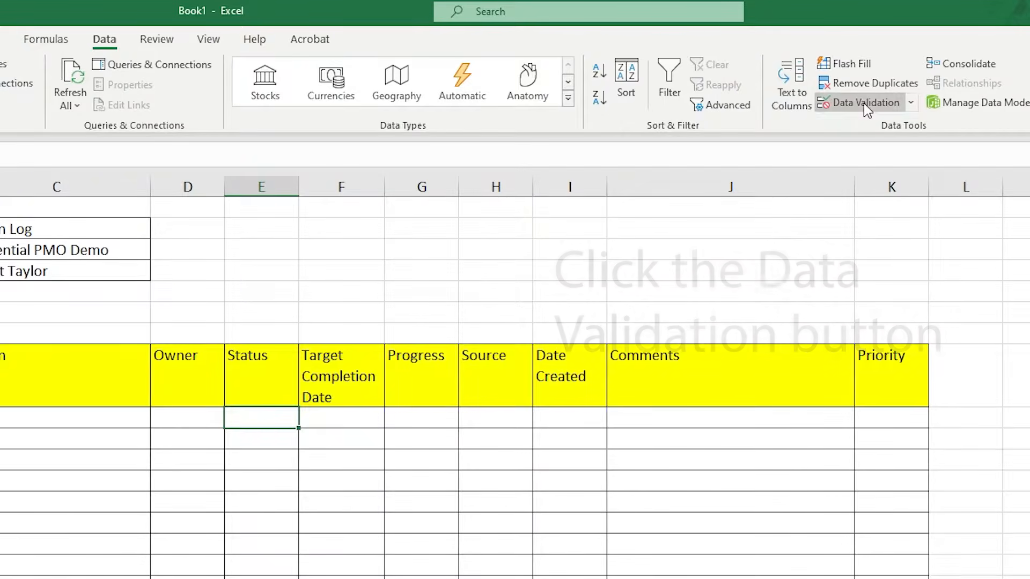
{"action": "left_click", "coordinate": [864, 103]}
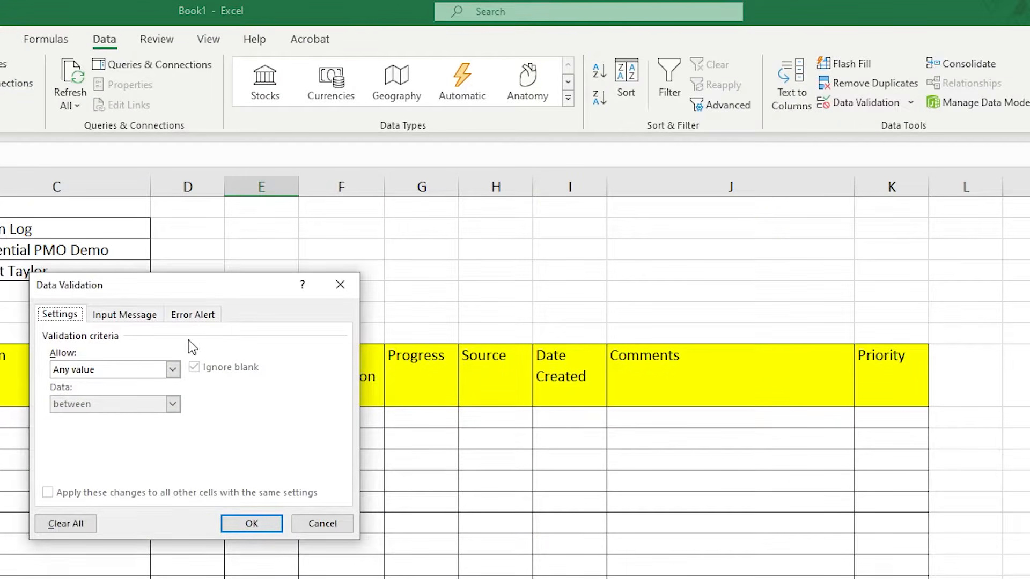
{"action": "left_click", "coordinate": [172, 370]}
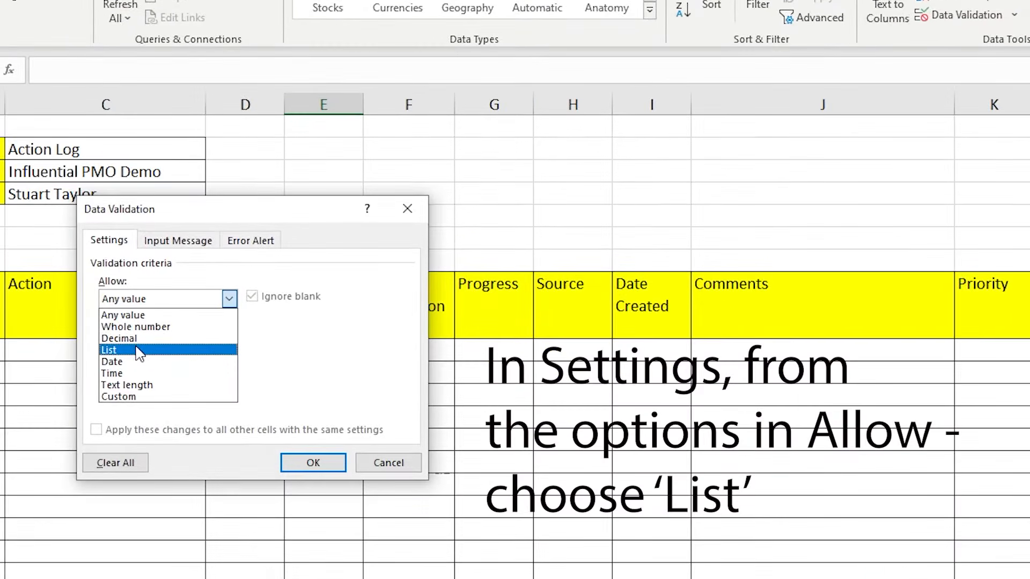
{"action": "left_click", "coordinate": [138, 351]}
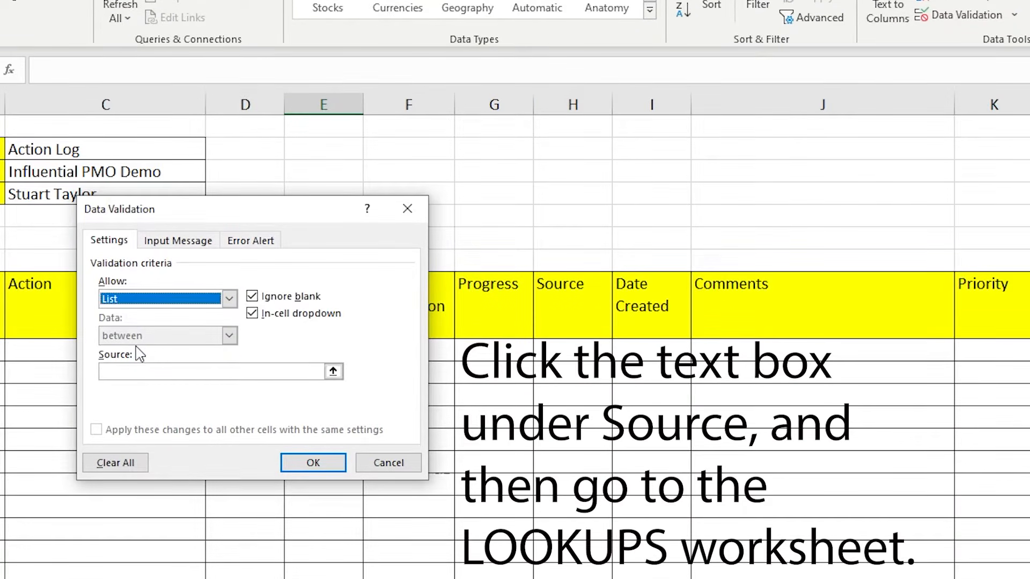
{"action": "left_click", "coordinate": [142, 371]}
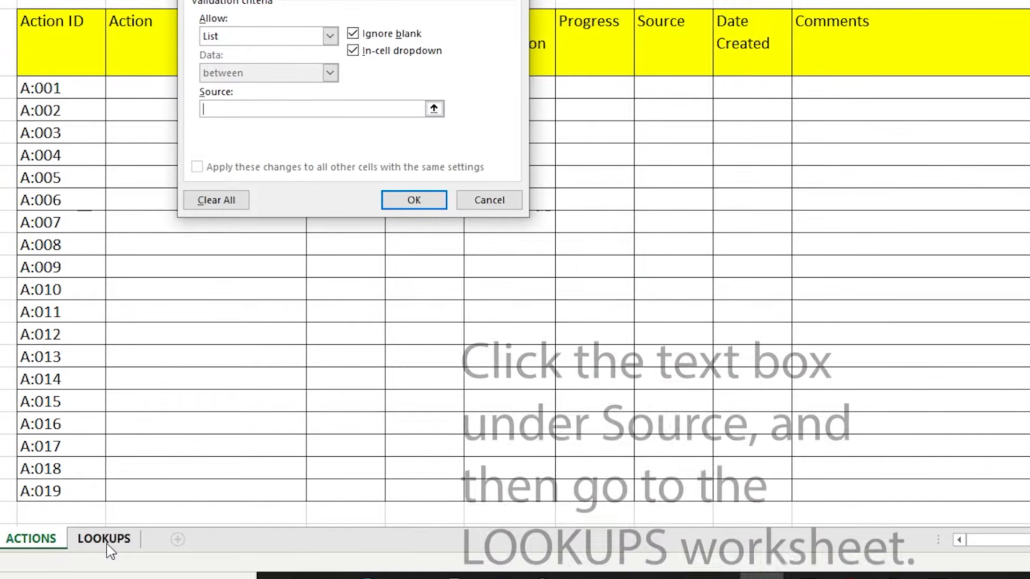
{"action": "left_click", "coordinate": [106, 541]}
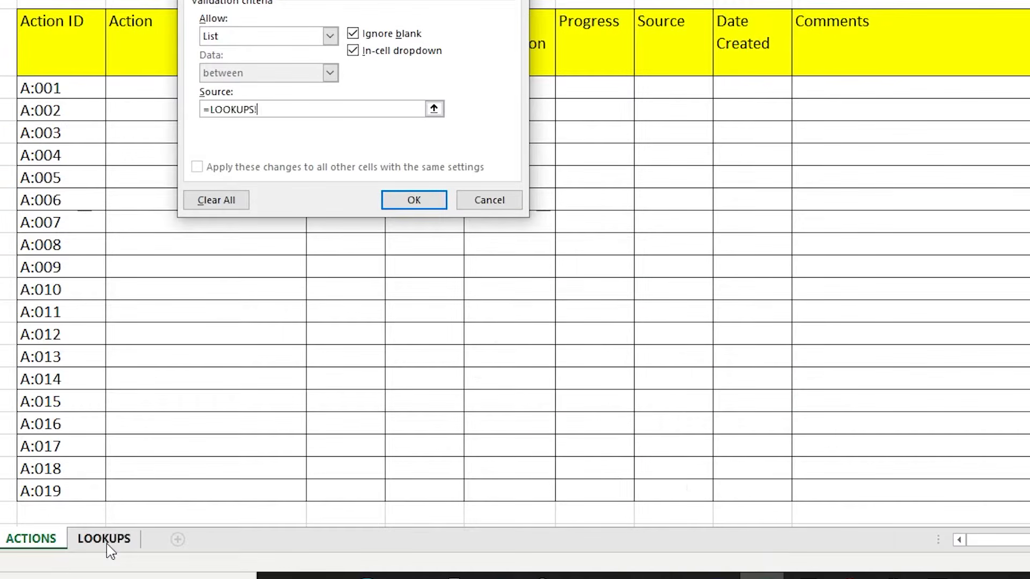
{"action": "left_click", "coordinate": [40, 116]}
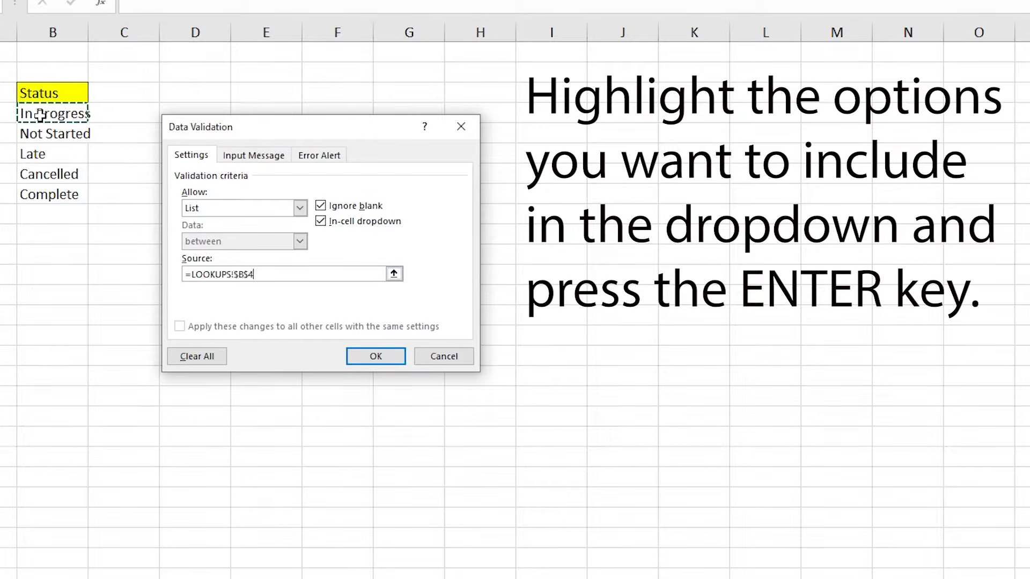
{"action": "left_click_drag", "start_coordinate": [41, 115], "coordinate": [51, 196]}
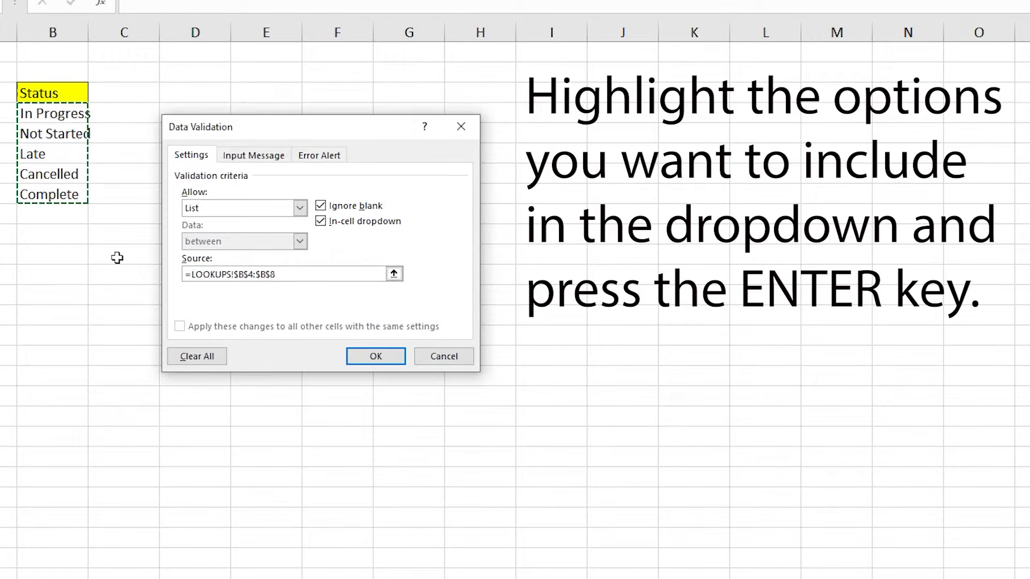
{"action": "key", "text": "Return"}
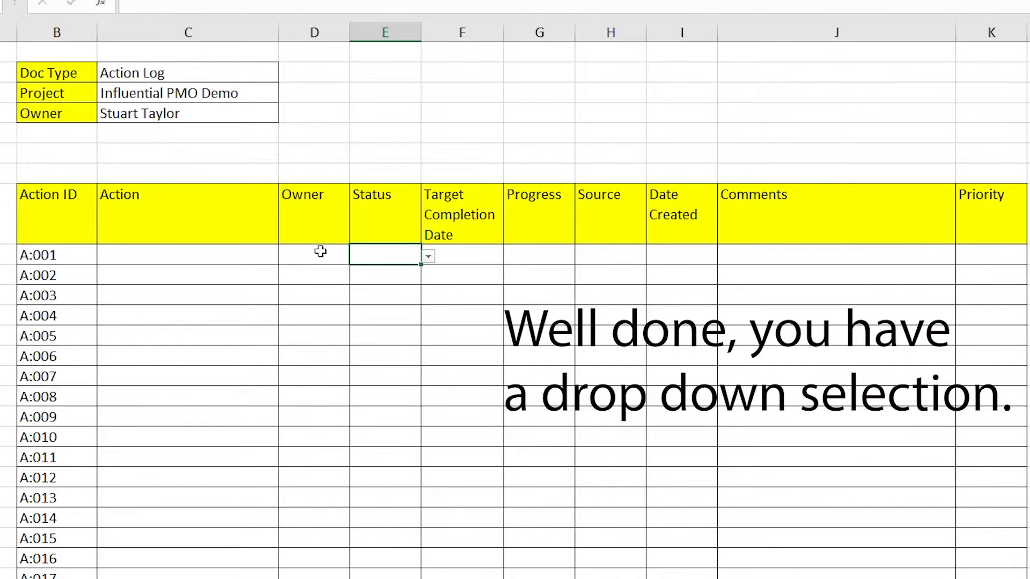
{"action": "left_click", "coordinate": [428, 256]}
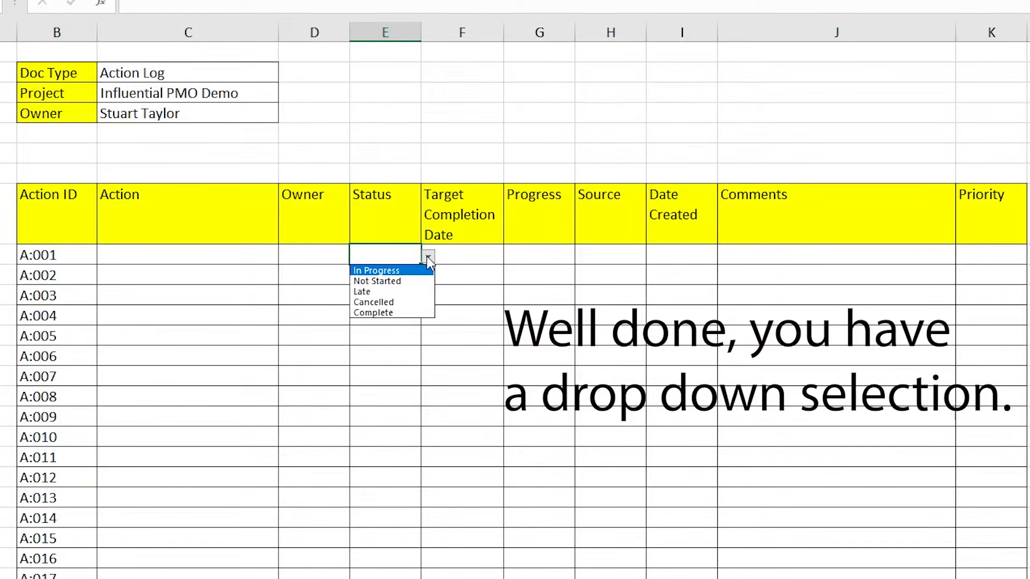
{"action": "left_click", "coordinate": [428, 259]}
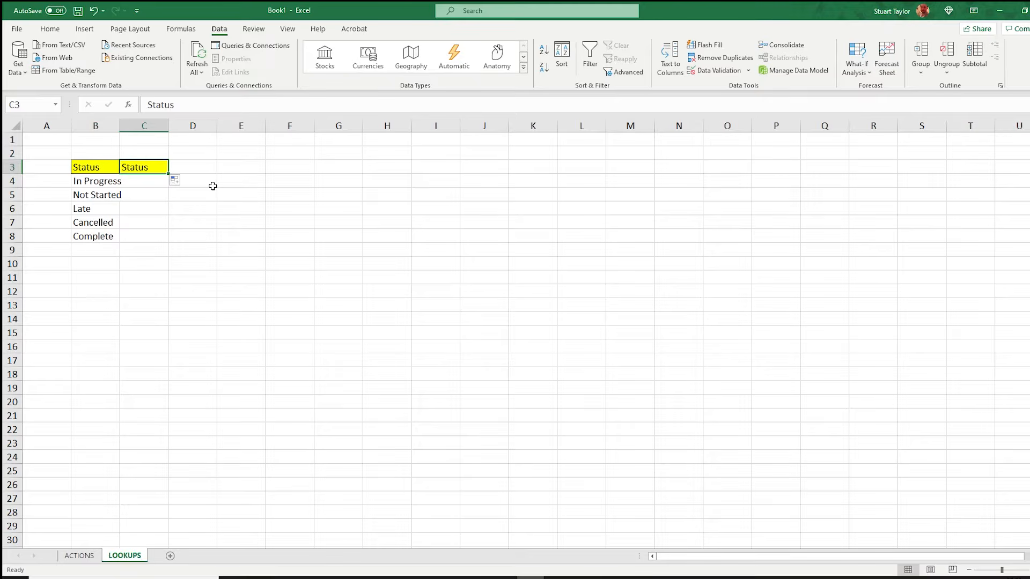
Set the heading in LOOKUPS C3 to Priority and list High, Medium and Low beneath it.
{"action": "type", "text": "Prior"}
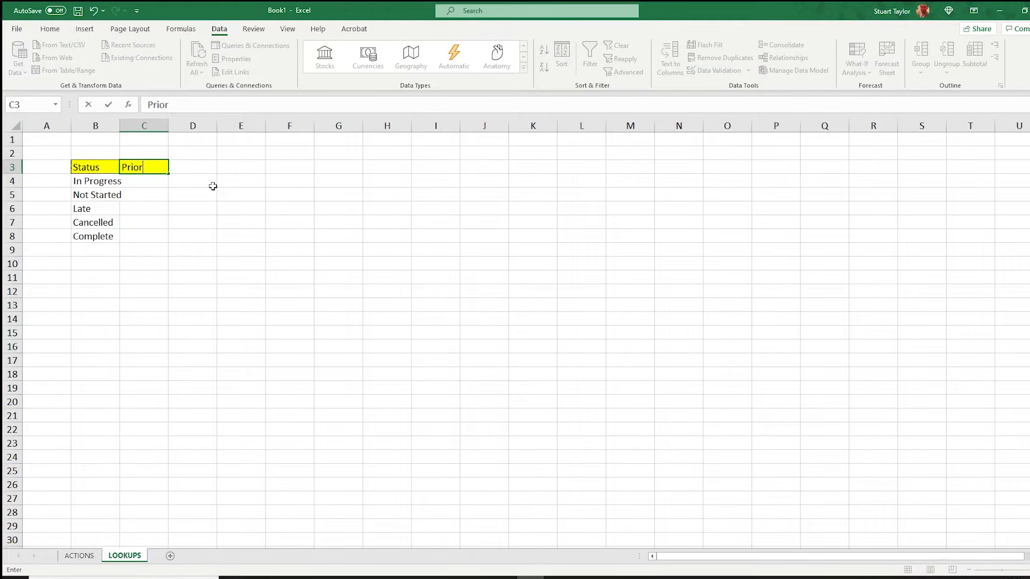
{"action": "type", "text": "ity"}
{"action": "key", "text": "Return"}
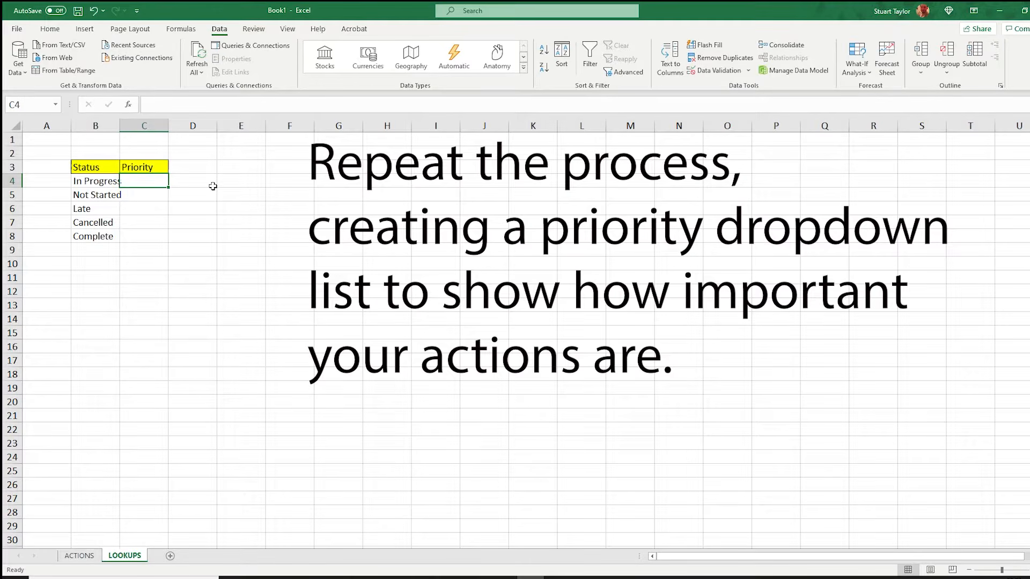
{"action": "type", "text": "High"}
{"action": "key", "text": "Return"}
{"action": "type", "text": "Medium"}
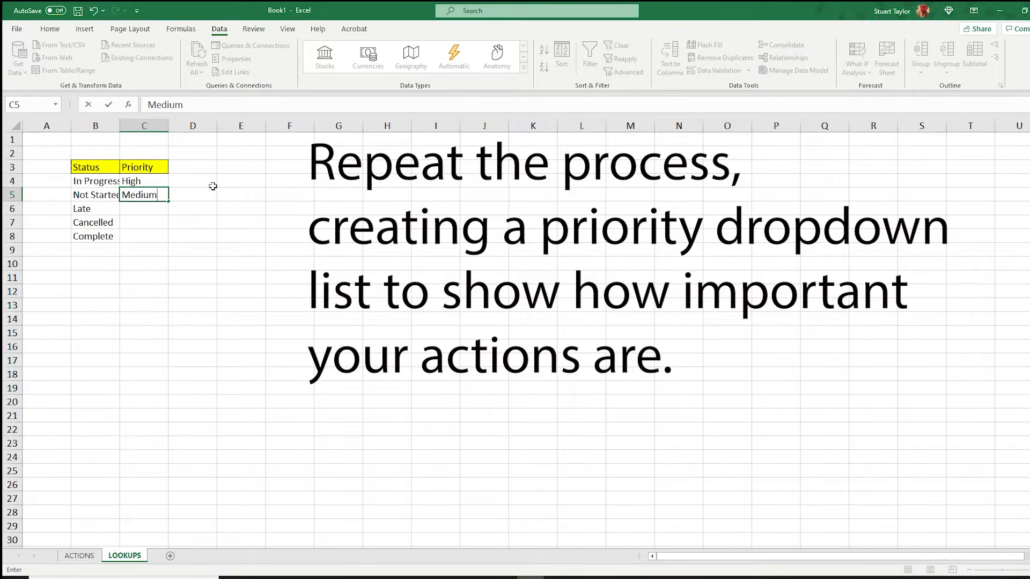
{"action": "key", "text": "Return"}
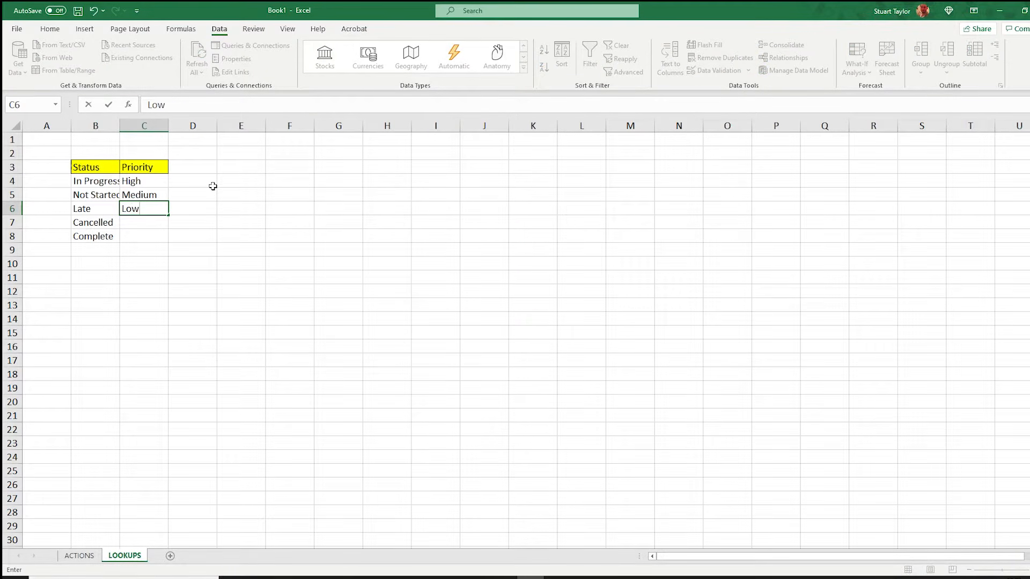
{"action": "left_click", "coordinate": [213, 186]}
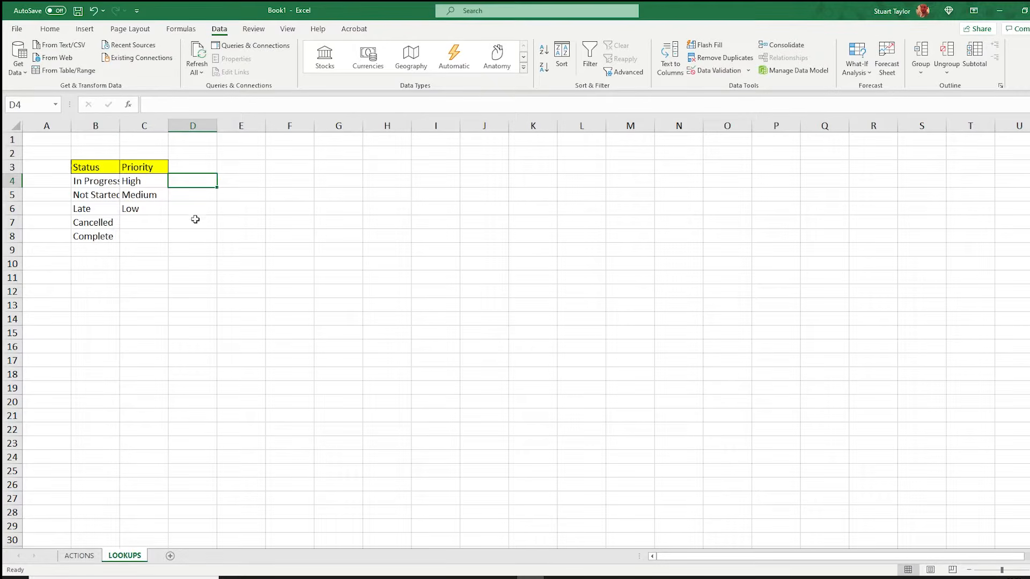
Add a list data validation to Priority cell K9 on ACTIONS, sourced from LOOKUPS C4:C6.
{"action": "left_click", "coordinate": [79, 556]}
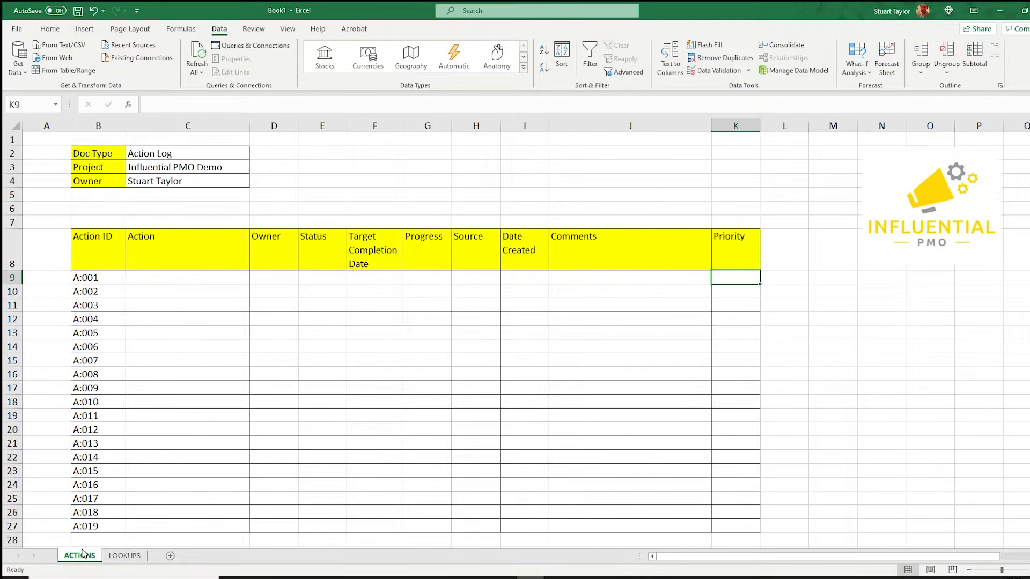
{"action": "left_click", "coordinate": [719, 71]}
{"action": "left_click", "coordinate": [226, 246]}
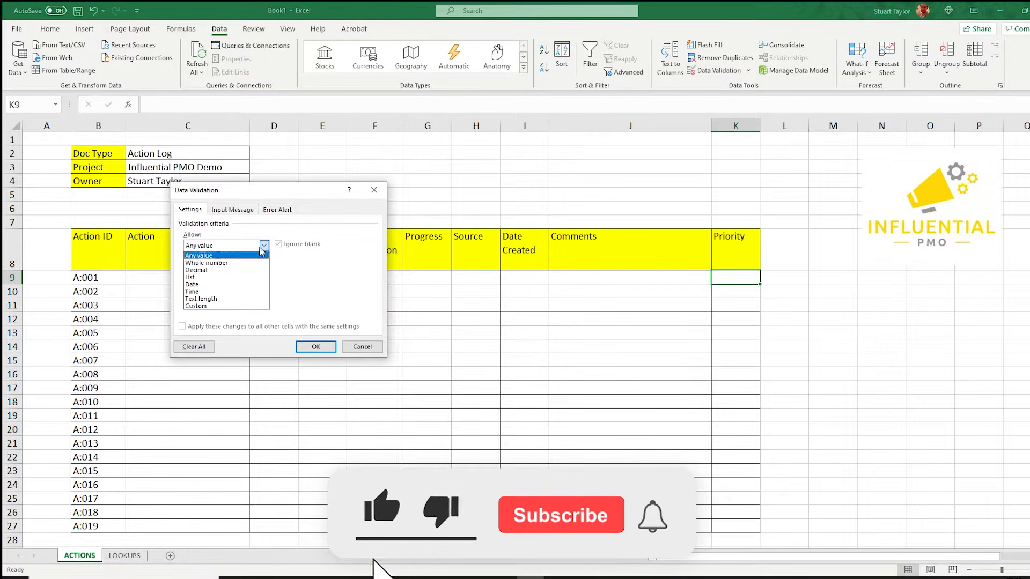
{"action": "left_click", "coordinate": [214, 274]}
{"action": "left_click", "coordinate": [223, 290]}
{"action": "left_click", "coordinate": [125, 556]}
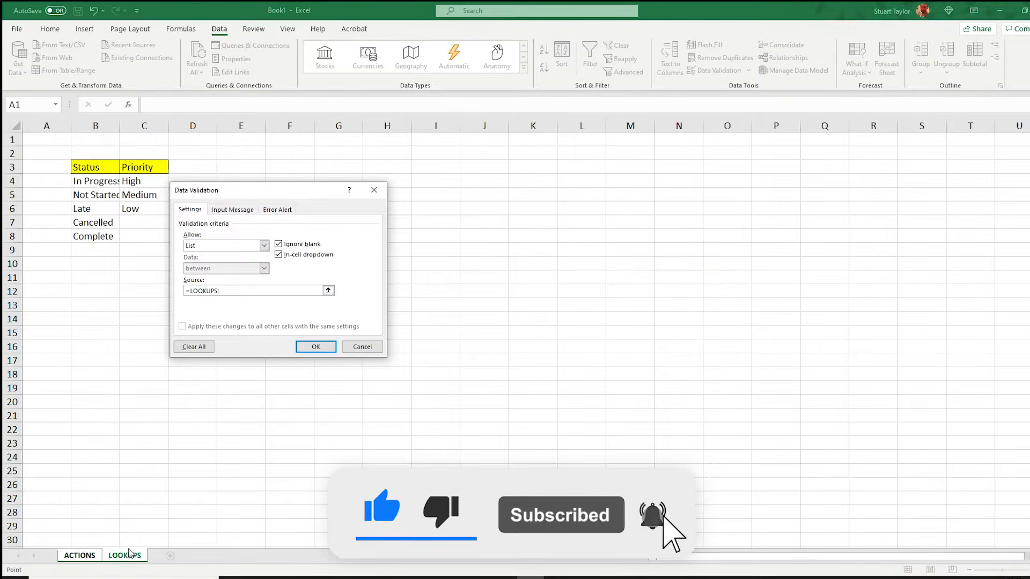
{"action": "left_click_drag", "start_coordinate": [147, 182], "coordinate": [146, 208]}
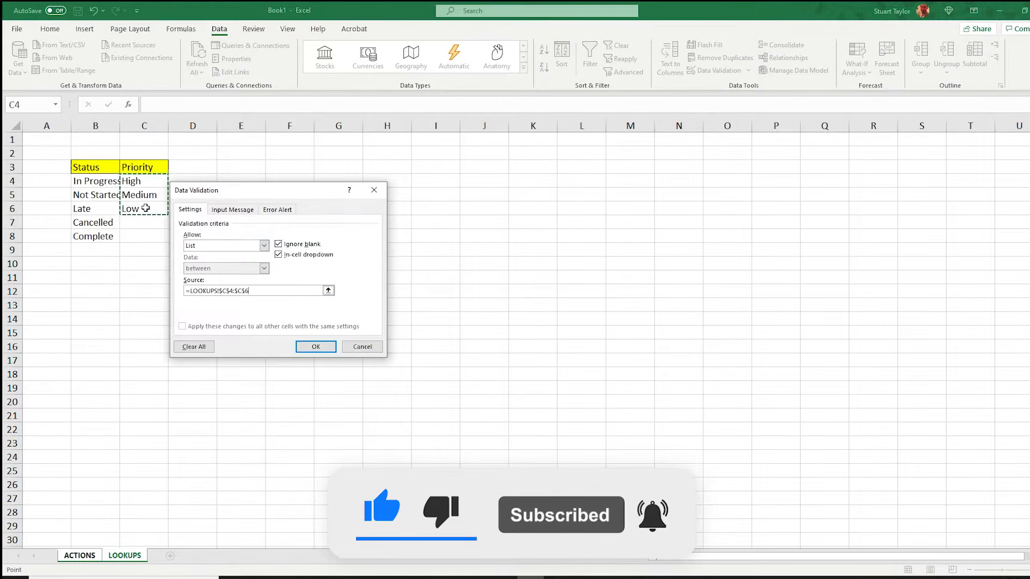
{"action": "left_click", "coordinate": [315, 346]}
Copy the Priority dropdown from K9 down to K27.
{"action": "left_click", "coordinate": [765, 279]}
{"action": "left_click", "coordinate": [764, 282]}
{"action": "left_click_drag", "start_coordinate": [761, 284], "coordinate": [747, 525]}
Enter the first action Create Decision Log with the owner's initials and the status Not Started in row 9.
{"action": "left_click", "coordinate": [187, 277]}
{"action": "type", "text": "Create Decision Log"}
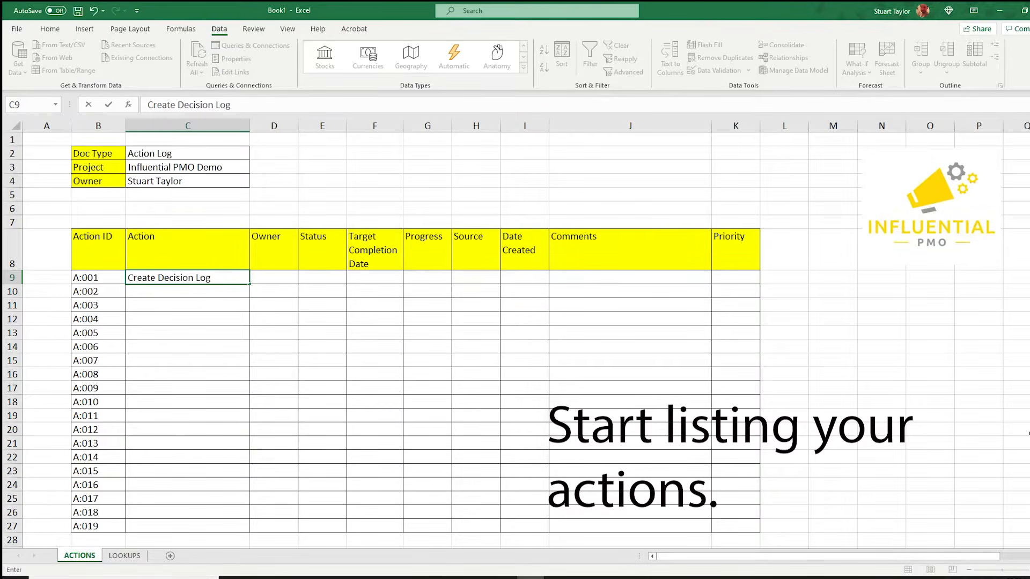
{"action": "key", "text": "Tab"}
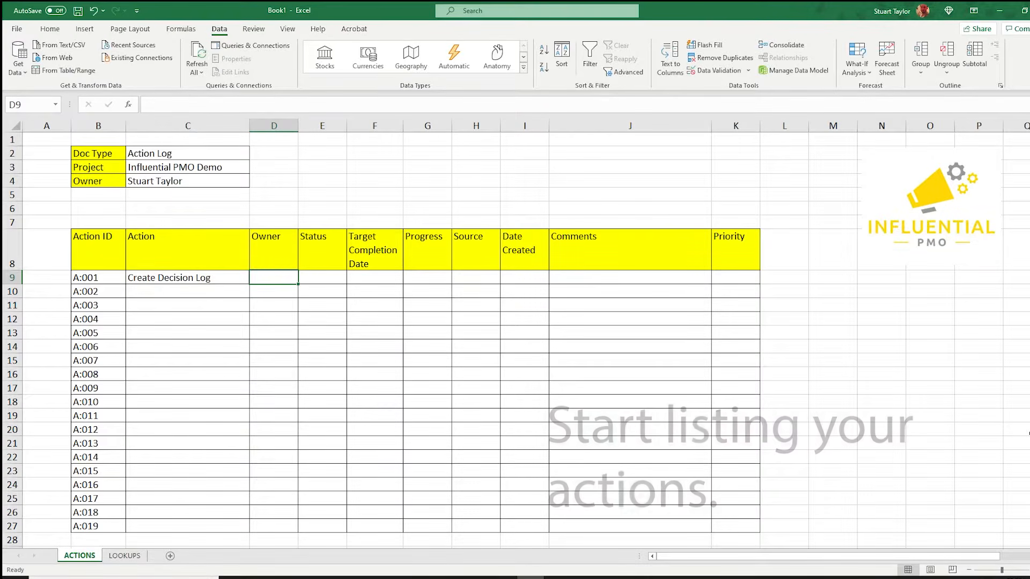
{"action": "type", "text": "ST"}
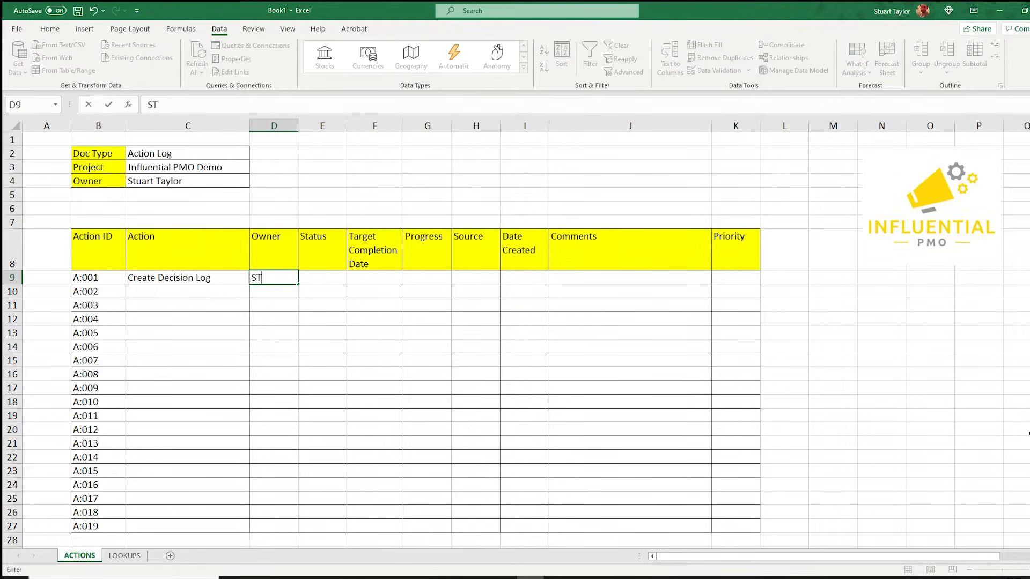
{"action": "key", "text": "Tab"}
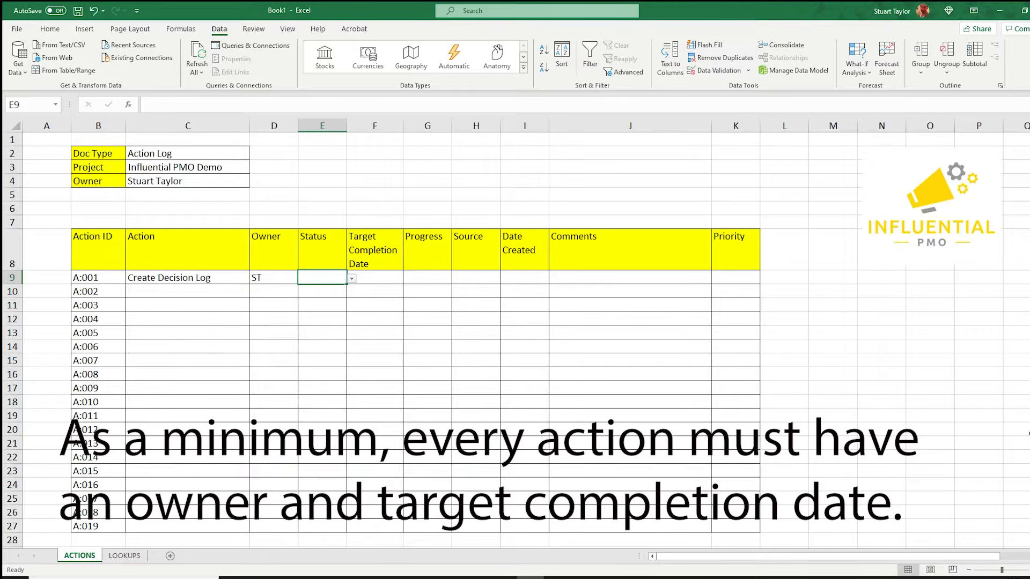
{"action": "left_click", "coordinate": [353, 279]}
{"action": "left_click", "coordinate": [342, 290]}
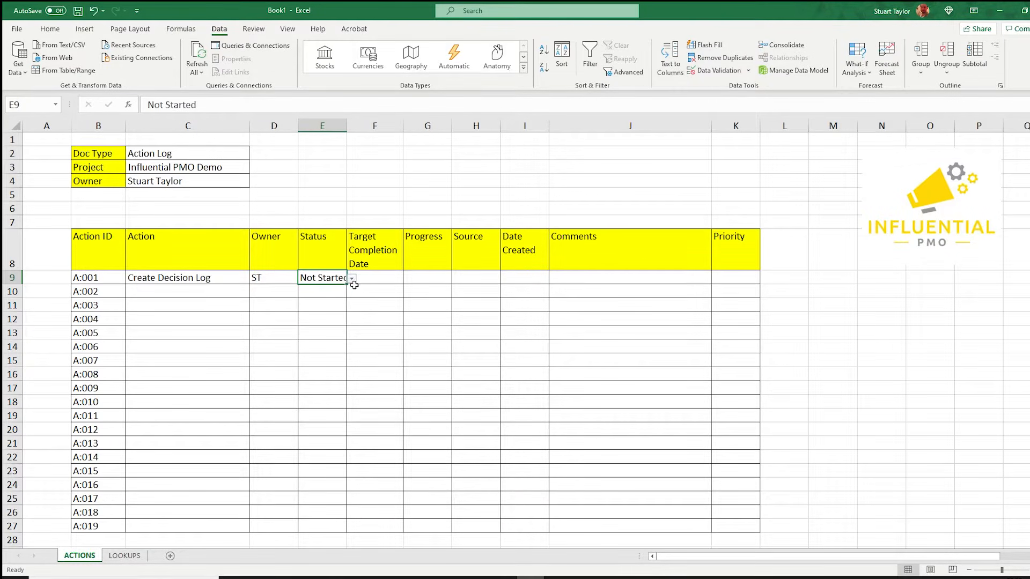
Format the Target Completion Date cells F9:F27 with the 14/03/2012 date format.
{"action": "left_click", "coordinate": [376, 276]}
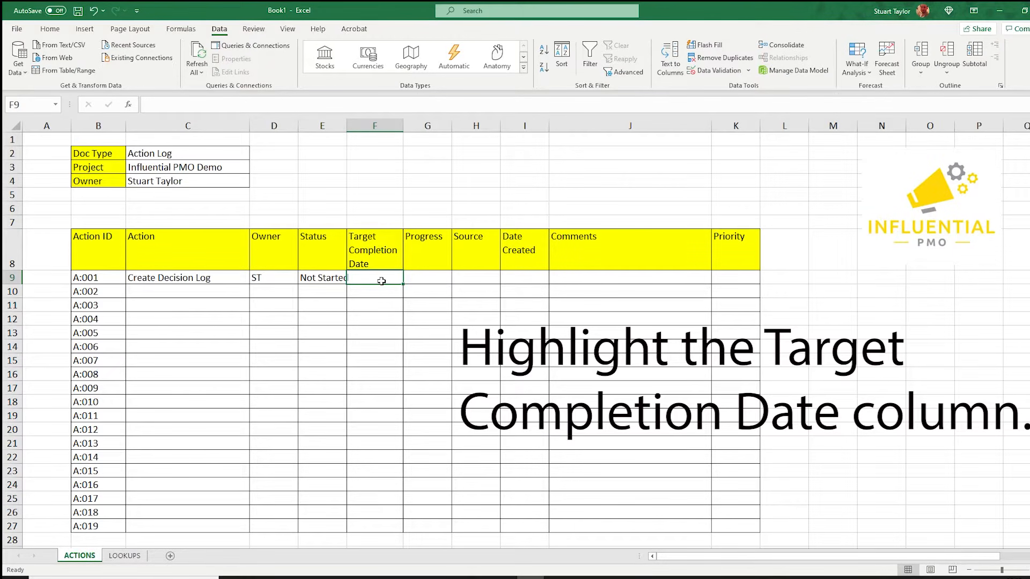
{"action": "left_click_drag", "start_coordinate": [382, 281], "coordinate": [371, 524]}
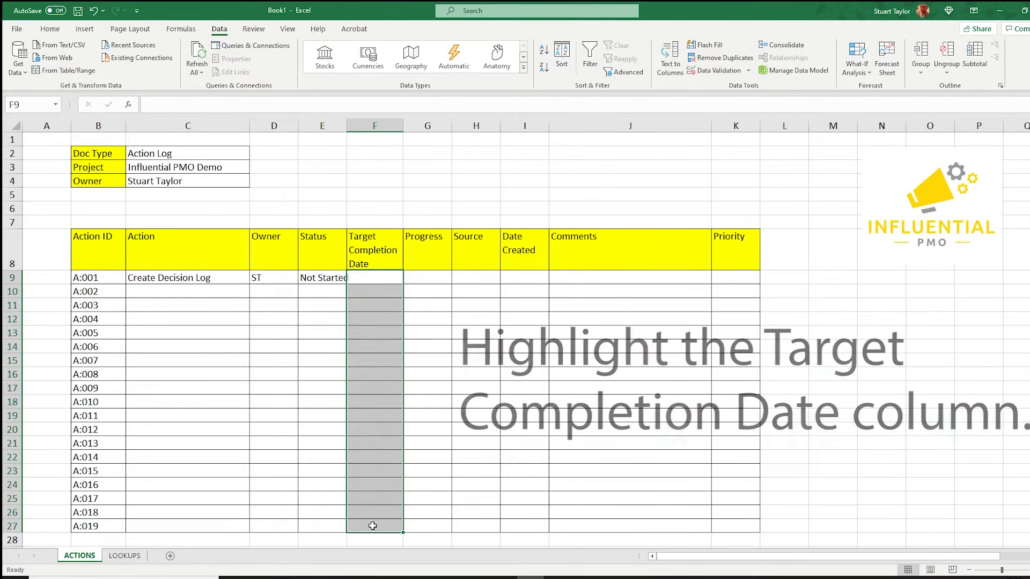
{"action": "right_click", "coordinate": [379, 282]}
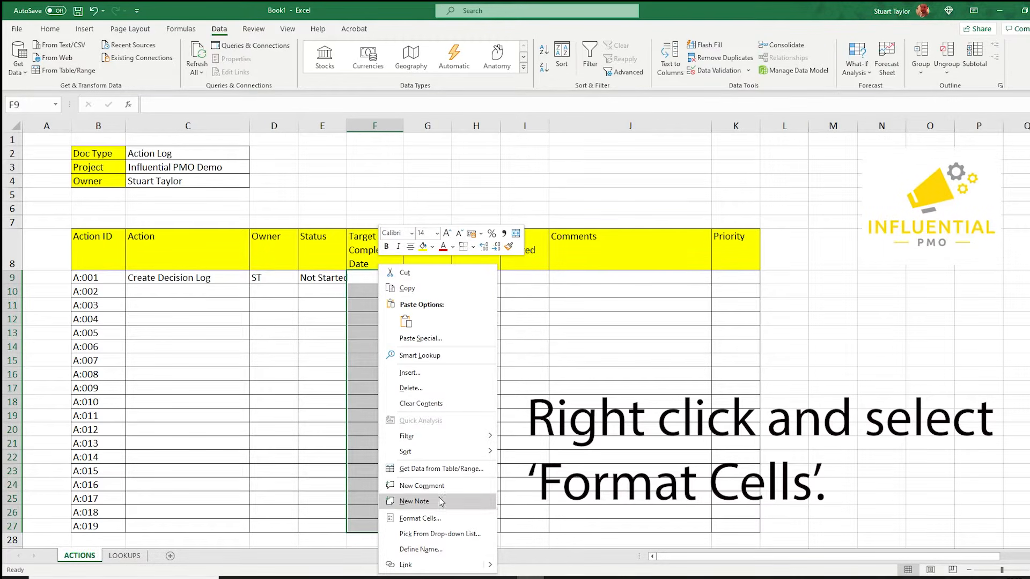
{"action": "left_click", "coordinate": [420, 519]}
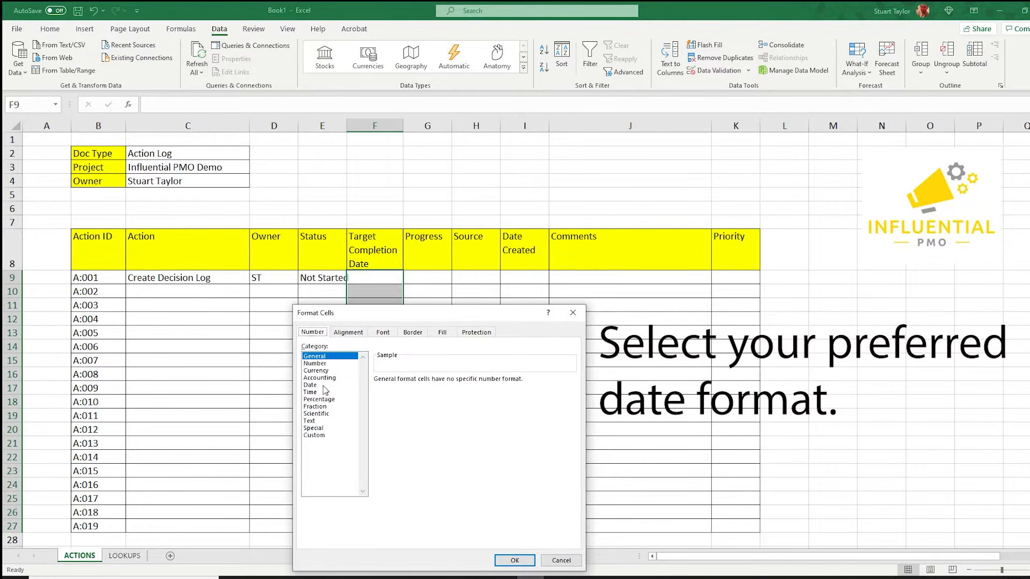
{"action": "left_click", "coordinate": [310, 386]}
{"action": "left_click", "coordinate": [396, 403]}
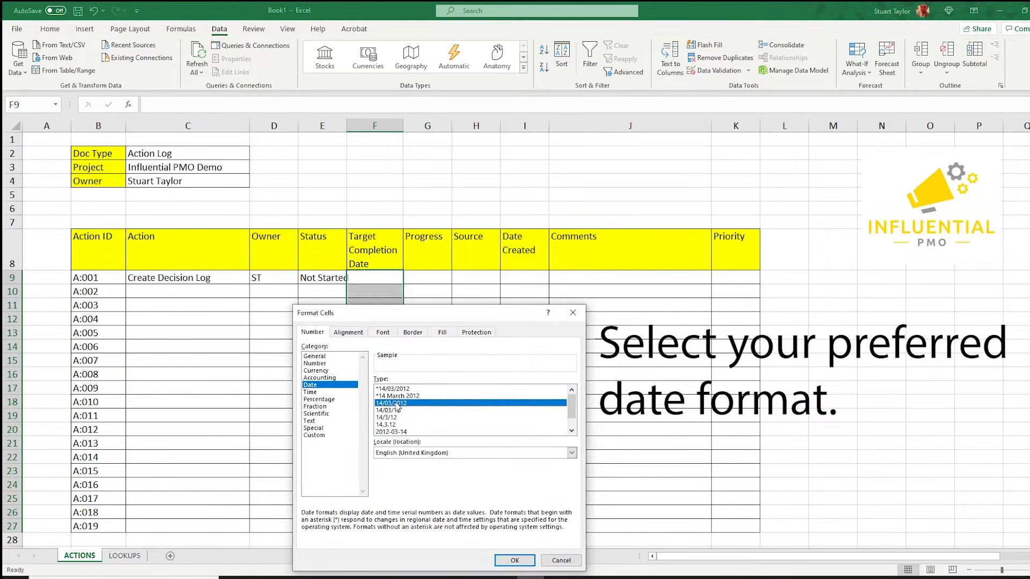
{"action": "left_click", "coordinate": [511, 561]}
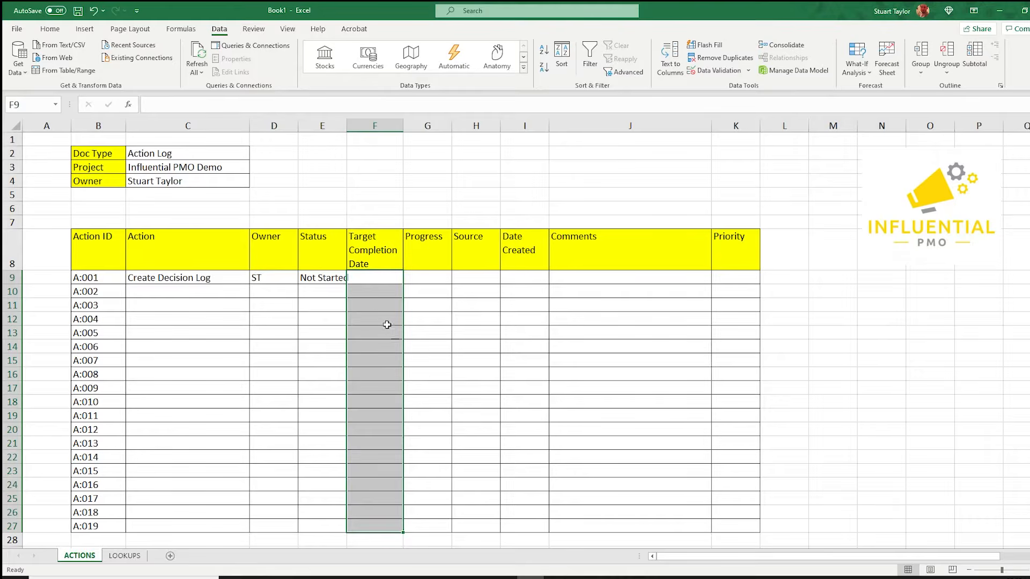
Enter 1/8/2021 as the target completion date for the first action.
{"action": "left_click", "coordinate": [374, 277]}
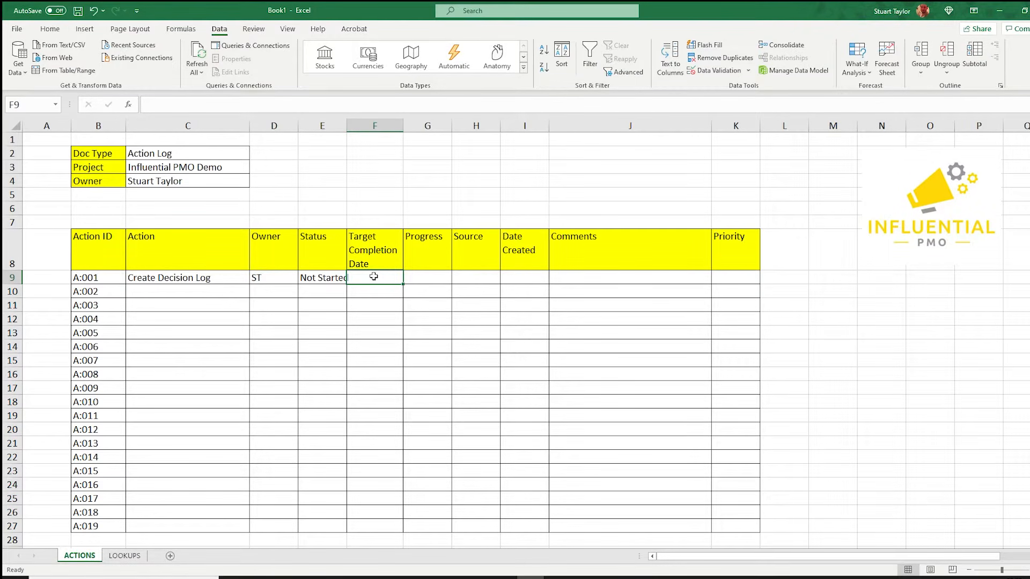
{"action": "type", "text": "1/8/2021"}
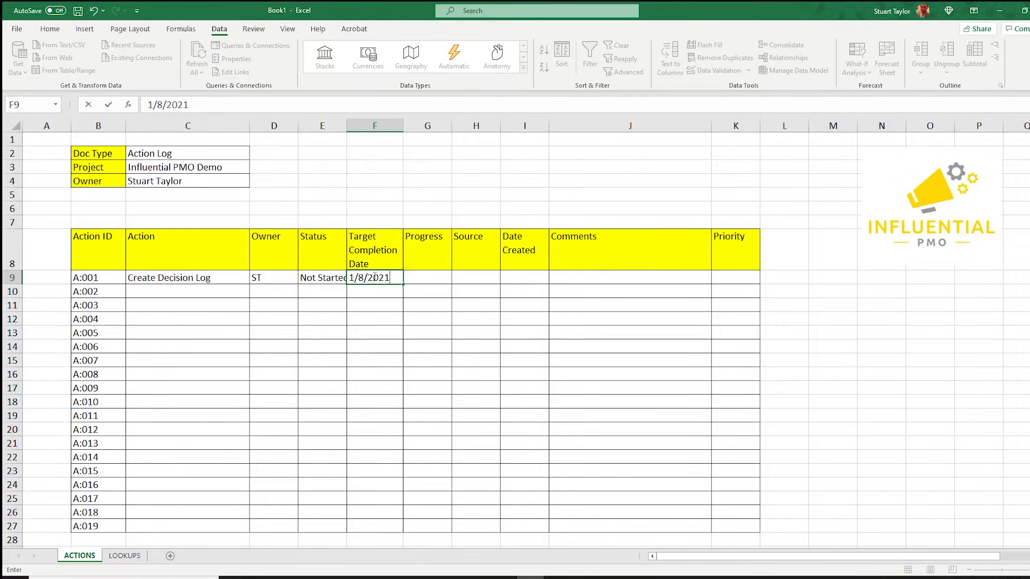
{"action": "key", "text": "Tab"}
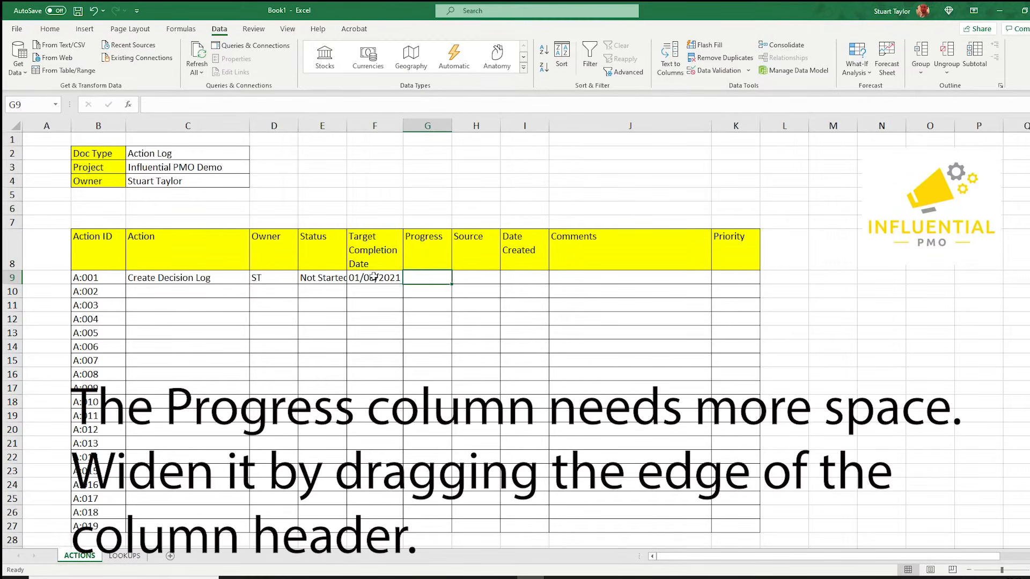
Widen the Progress column and enter the progress note '16/07: Action identified. To commence 17/07.' for the first action.
{"action": "left_click_drag", "start_coordinate": [451, 119], "coordinate": [545, 119]}
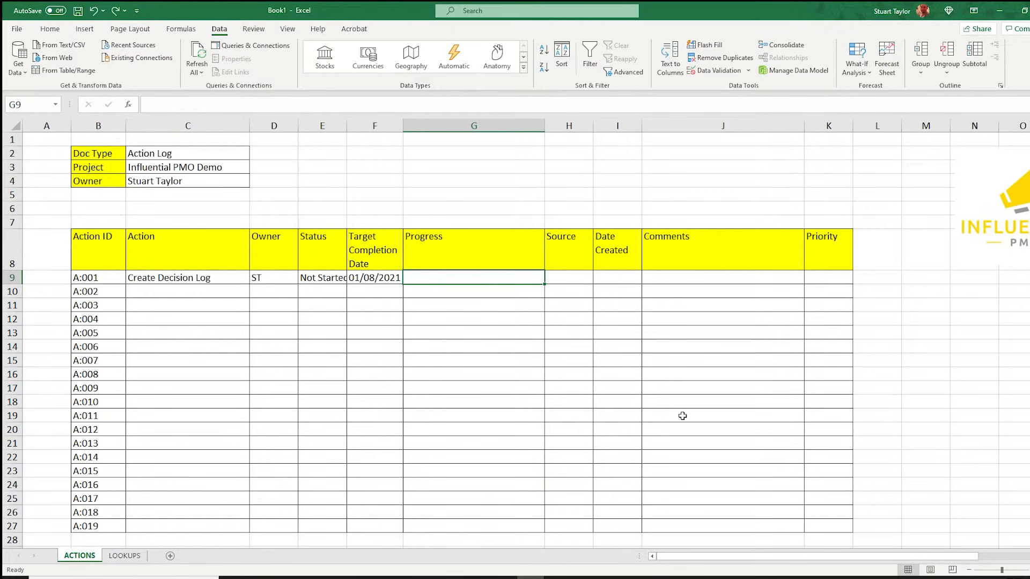
{"action": "type", "text": "16/"}
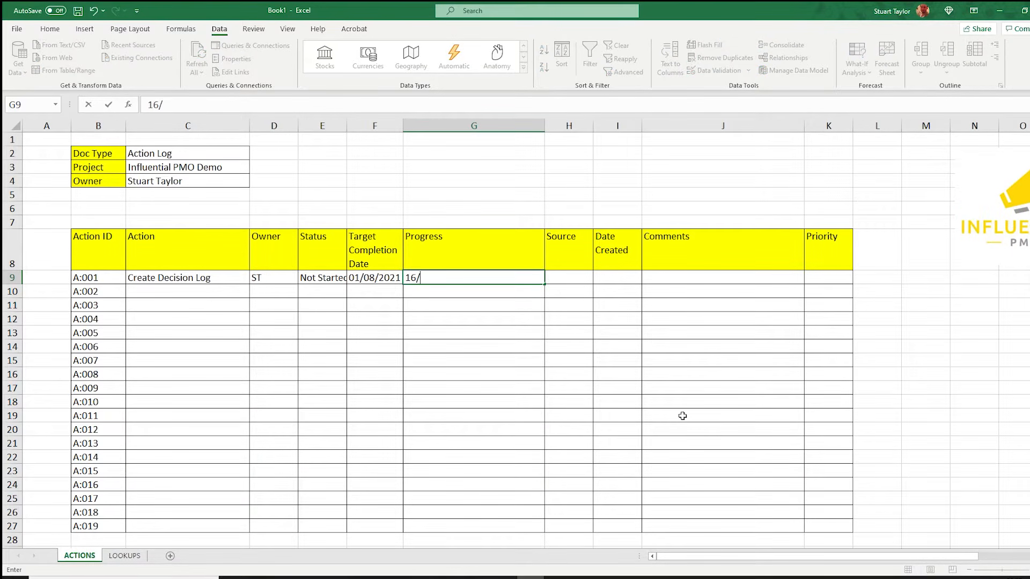
{"action": "type", "text": "07: Action identified"}
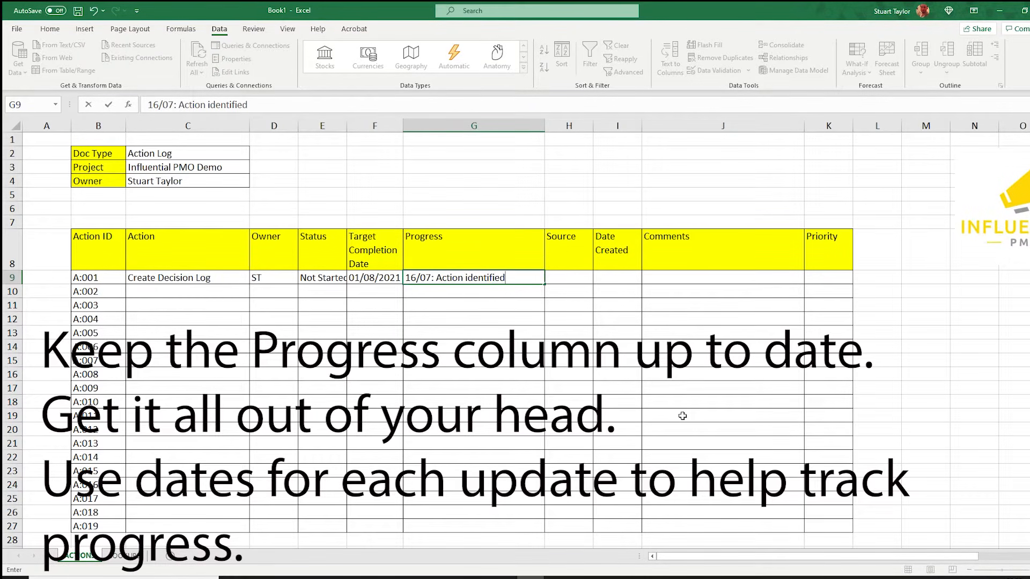
{"action": "type", "text": ".  To commence 1"}
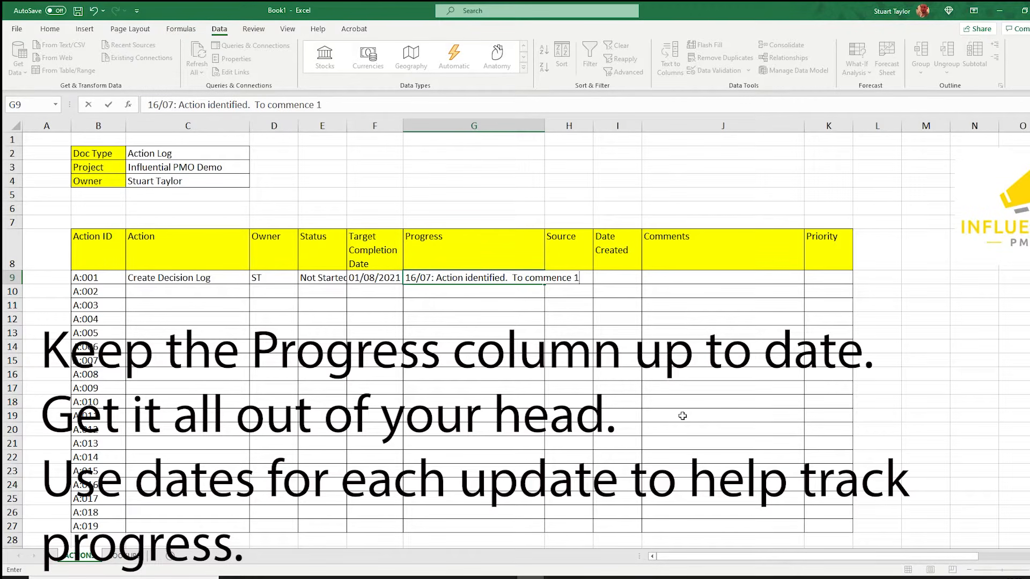
{"action": "type", "text": "7/07."}
{"action": "key", "text": "Return"}
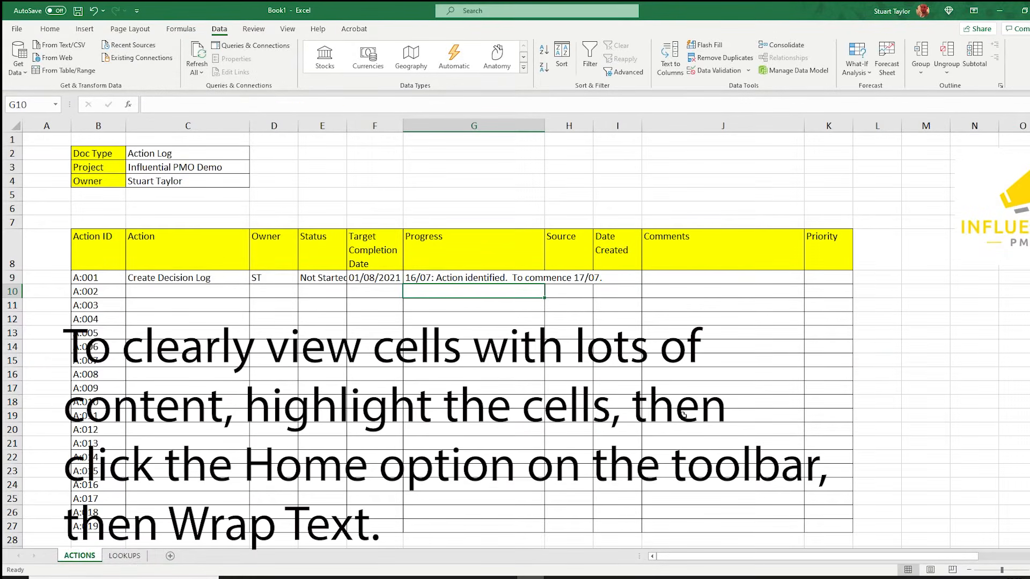
Apply Wrap Text to the Progress cells G9:G27.
{"action": "left_click_drag", "start_coordinate": [483, 278], "coordinate": [472, 520]}
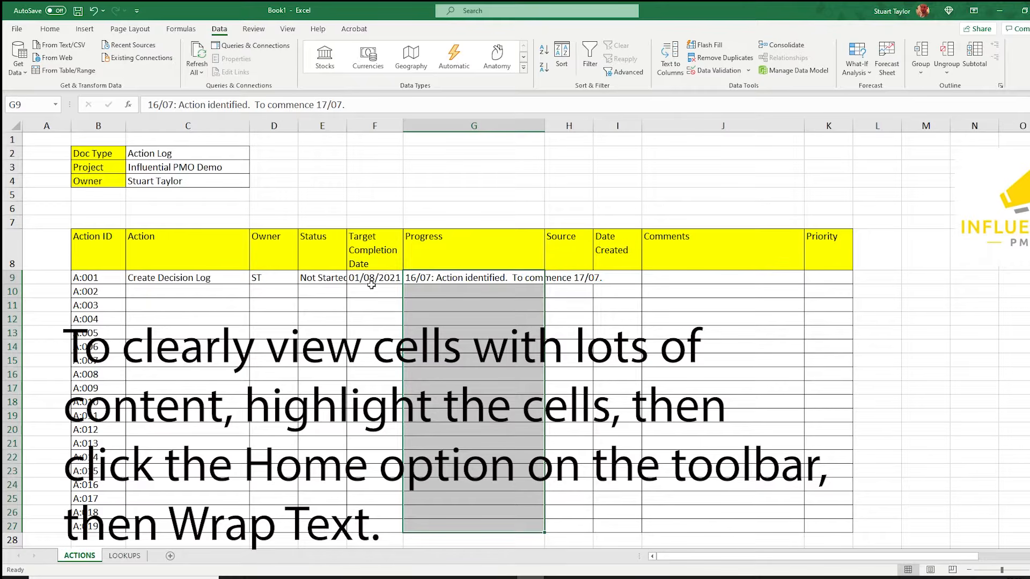
{"action": "left_click", "coordinate": [50, 29]}
{"action": "left_click", "coordinate": [322, 50]}
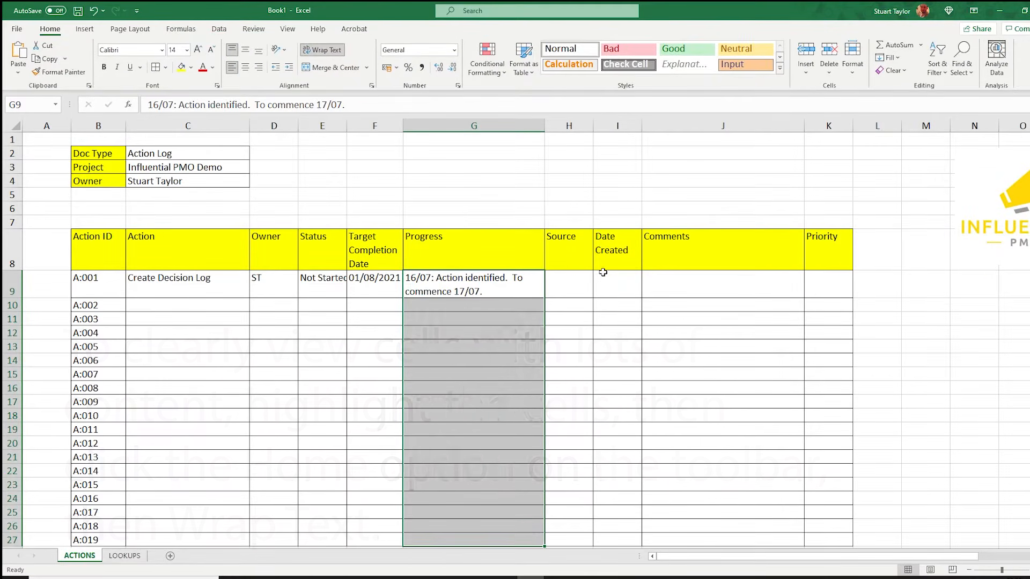
Enter SteerCo as the source and 16/07/2021 as the date created for the first action.
{"action": "left_click", "coordinate": [568, 284]}
{"action": "type", "text": "SteerCo"}
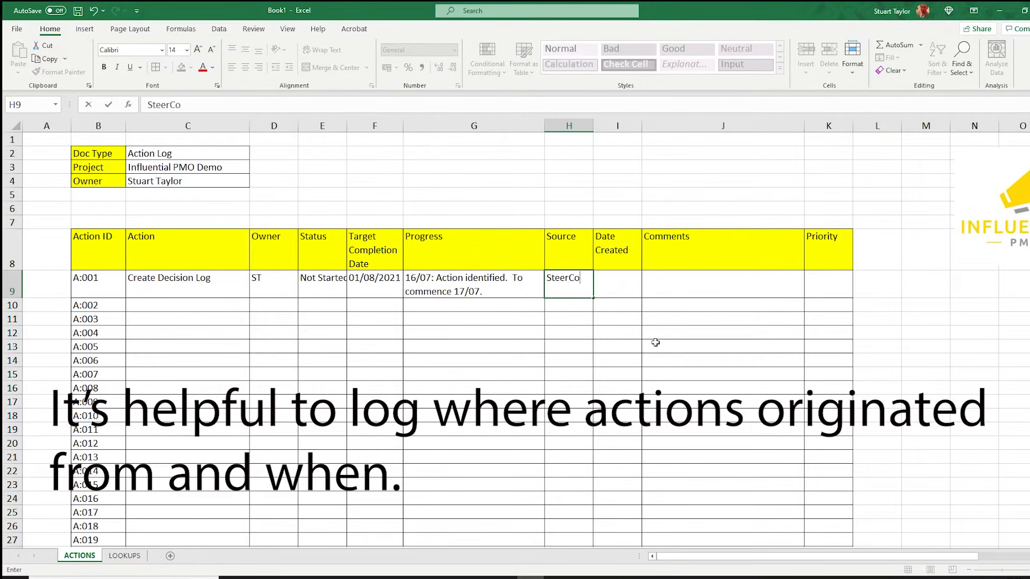
{"action": "key", "text": "Tab"}
{"action": "type", "text": "1"}
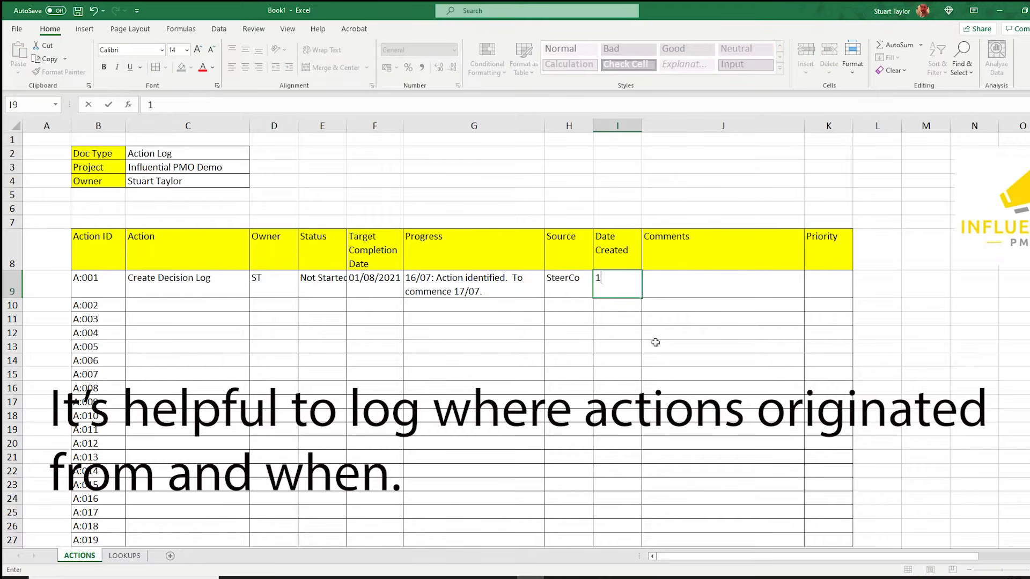
{"action": "type", "text": "6/07/2021"}
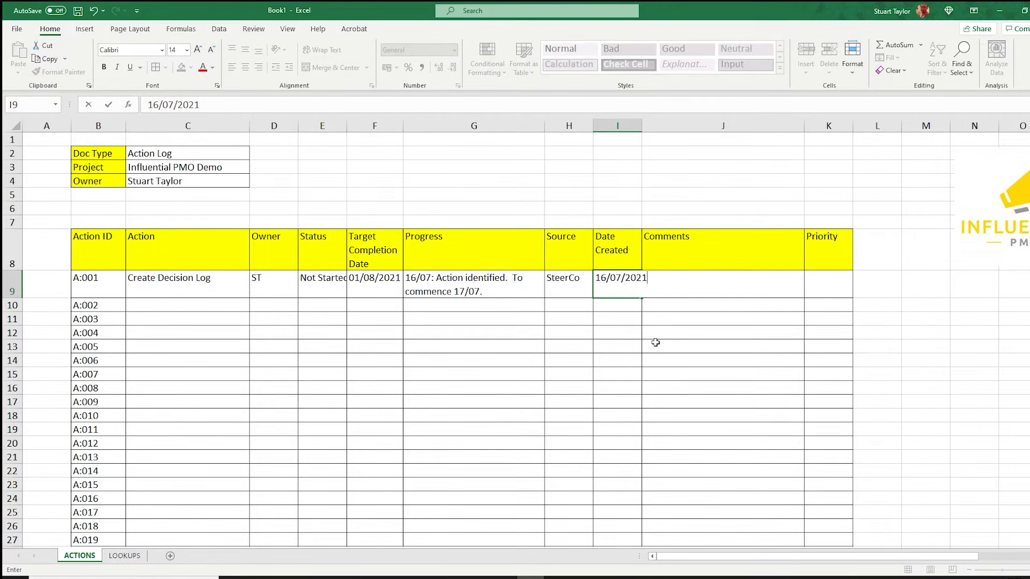
{"action": "key", "text": "Tab"}
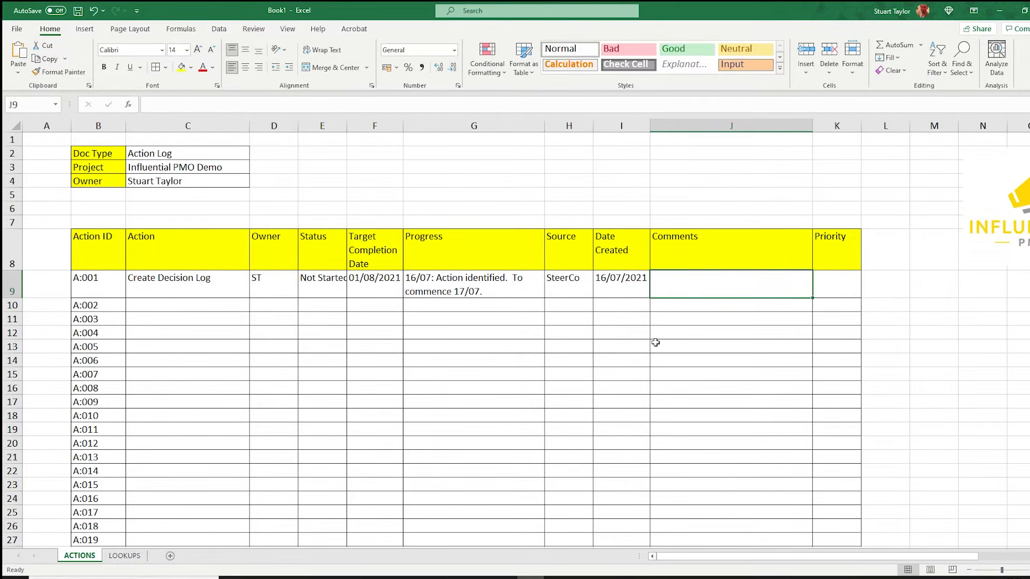
Set the first action's priority to Medium from its dropdown.
{"action": "left_click", "coordinate": [823, 287]}
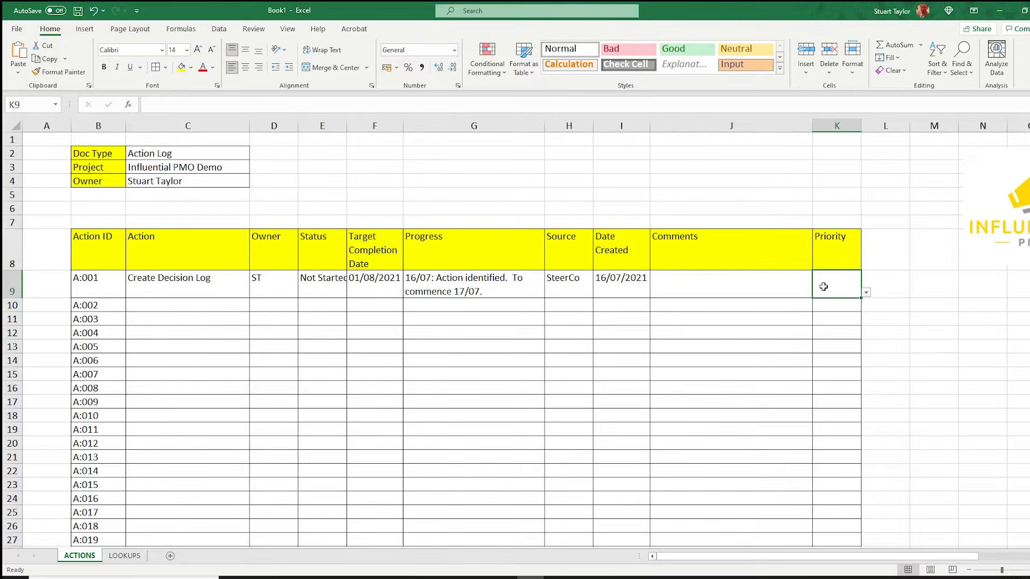
{"action": "left_click", "coordinate": [865, 295]}
{"action": "left_click", "coordinate": [847, 308]}
{"action": "left_click", "coordinate": [905, 323]}
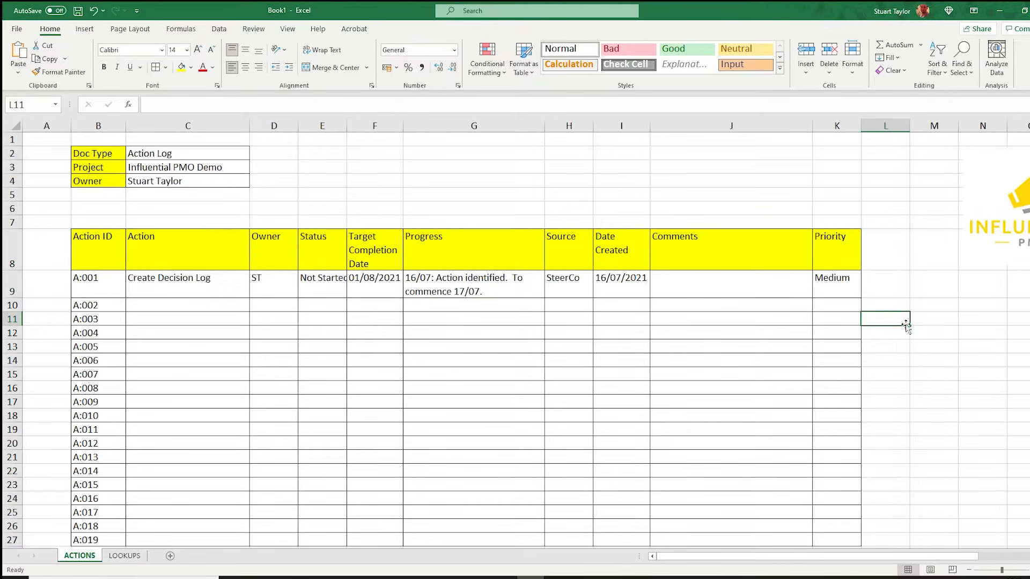
Move the logo above the Comments and Priority columns and shrink it to line up with the table.
{"action": "left_click", "coordinate": [1018, 305]}
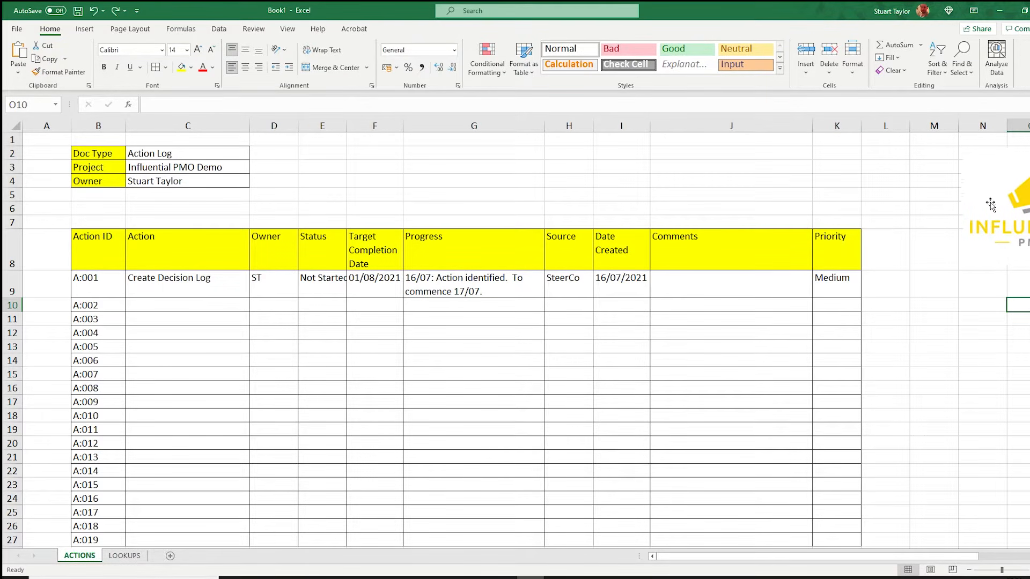
{"action": "left_click_drag", "start_coordinate": [991, 204], "coordinate": [749, 185]}
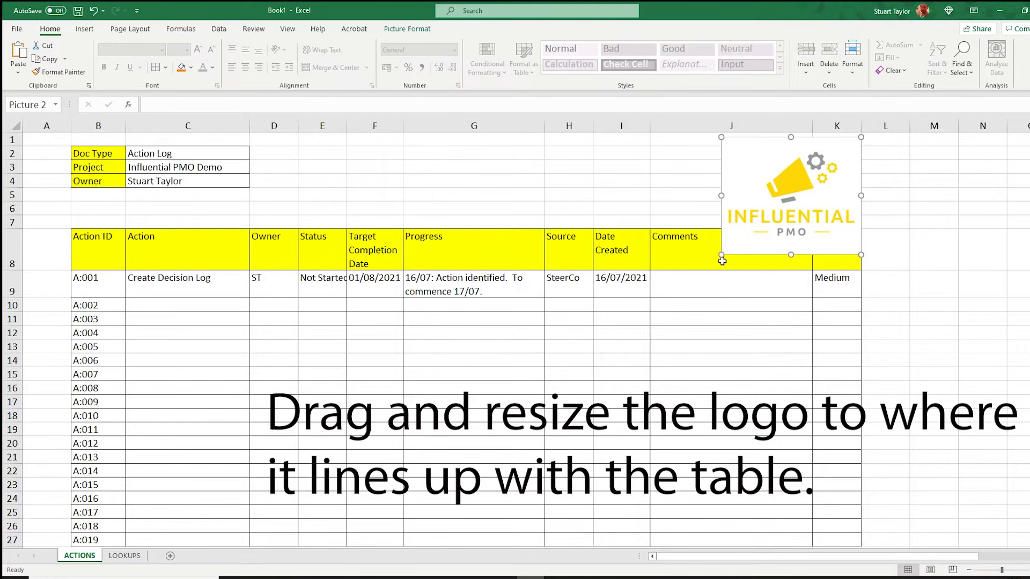
{"action": "left_click_drag", "start_coordinate": [720, 258], "coordinate": [790, 198]}
Delete the two empty rows between the document details and the table header.
{"action": "left_click", "coordinate": [11, 222]}
{"action": "left_click_drag", "start_coordinate": [11, 209], "coordinate": [10, 196]}
{"action": "right_click", "coordinate": [9, 196]}
{"action": "left_click", "coordinate": [41, 295]}
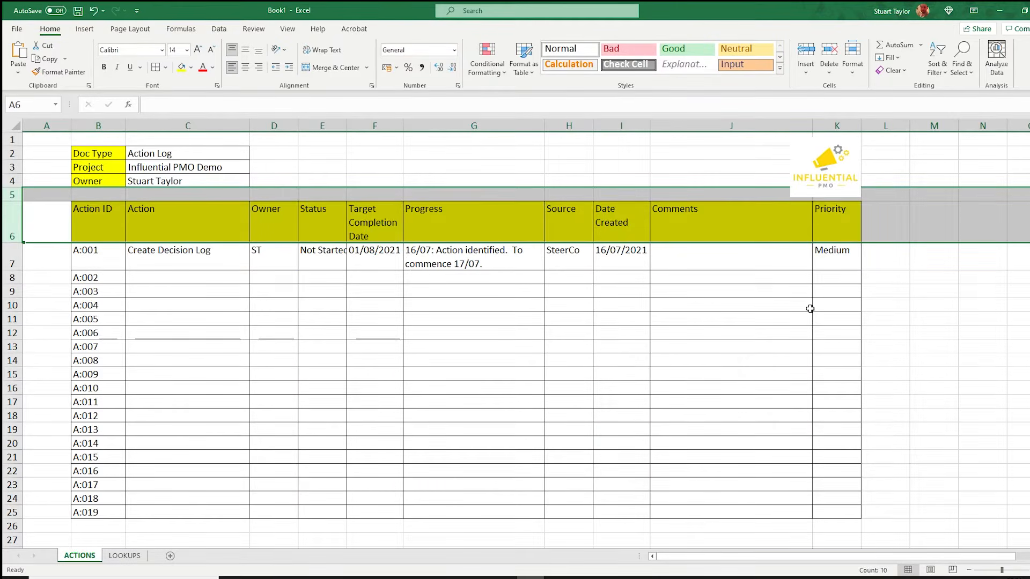
Narrow the margin columns A and L on either side of the table.
{"action": "left_click", "coordinate": [983, 291]}
{"action": "left_click_drag", "start_coordinate": [70, 125], "coordinate": [34, 126]}
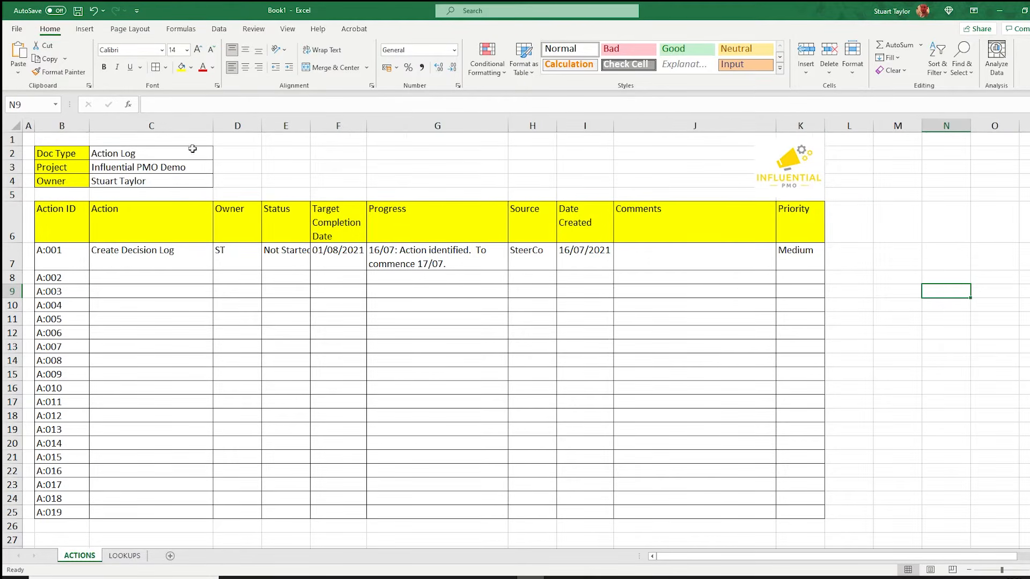
{"action": "left_click_drag", "start_coordinate": [874, 125], "coordinate": [840, 126]}
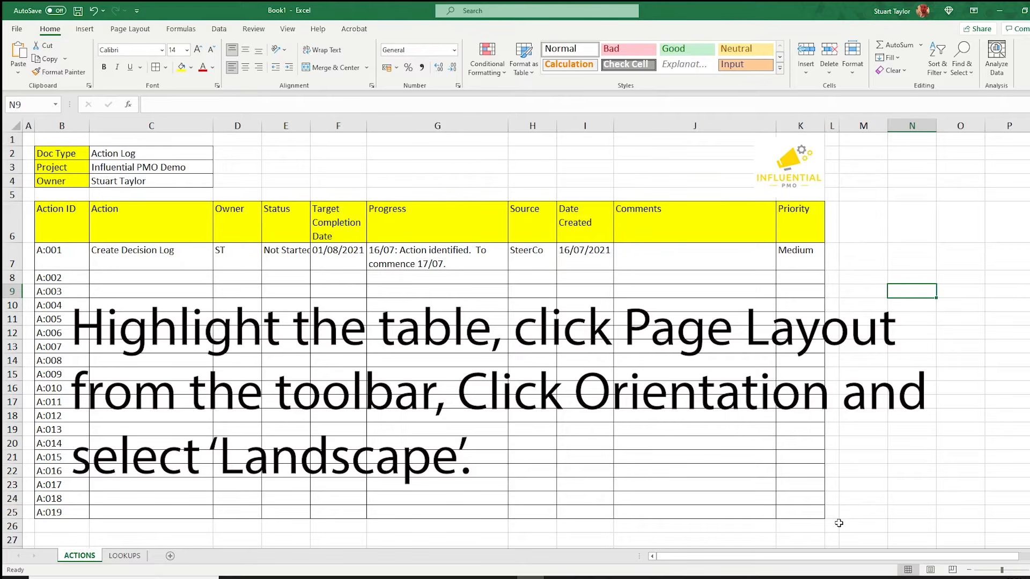
Select the whole log from A1 to L26, set landscape orientation and set it as the print area.
{"action": "left_click_drag", "start_coordinate": [833, 525], "coordinate": [26, 138]}
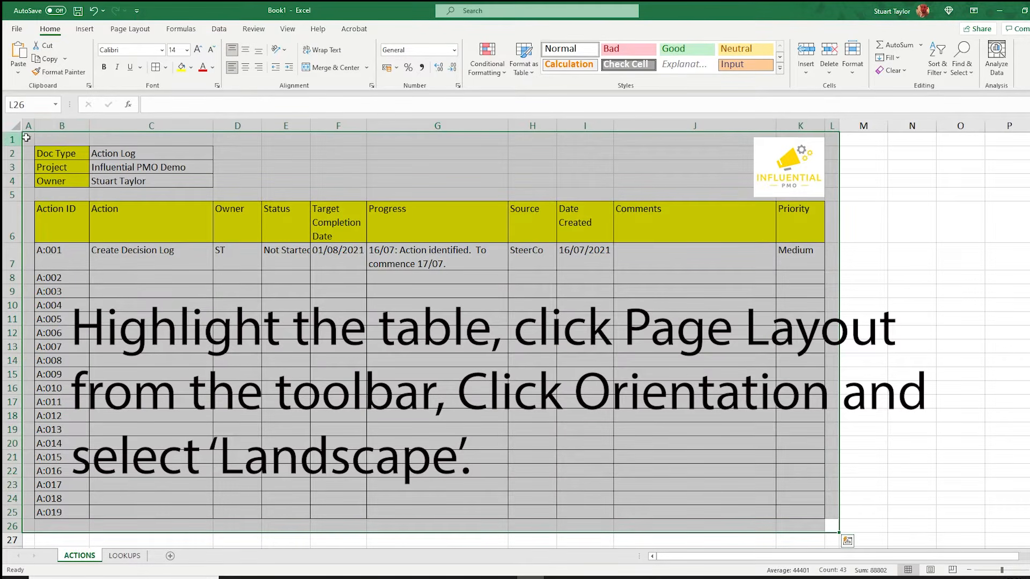
{"action": "left_click", "coordinate": [130, 29]}
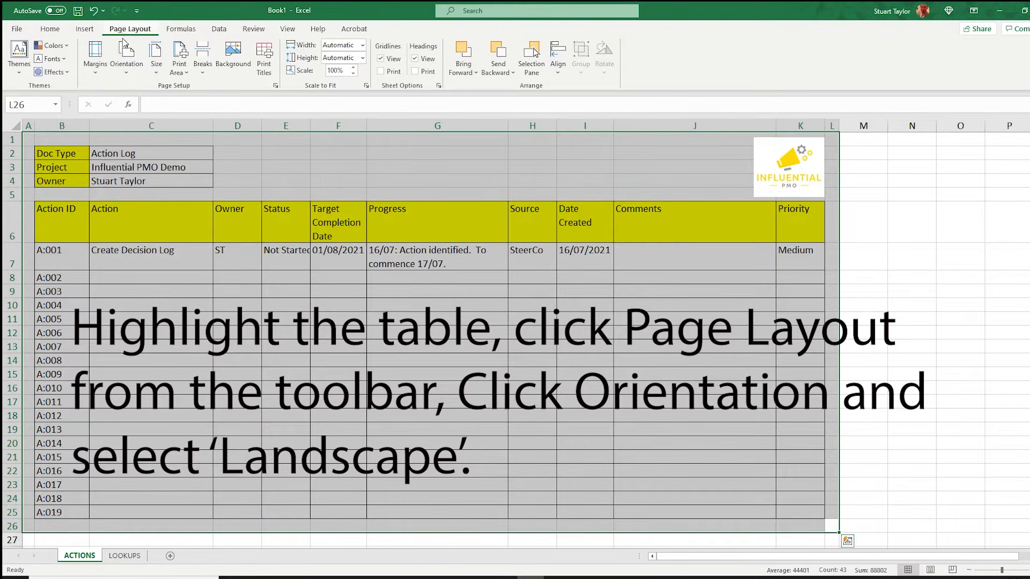
{"action": "left_click", "coordinate": [132, 63]}
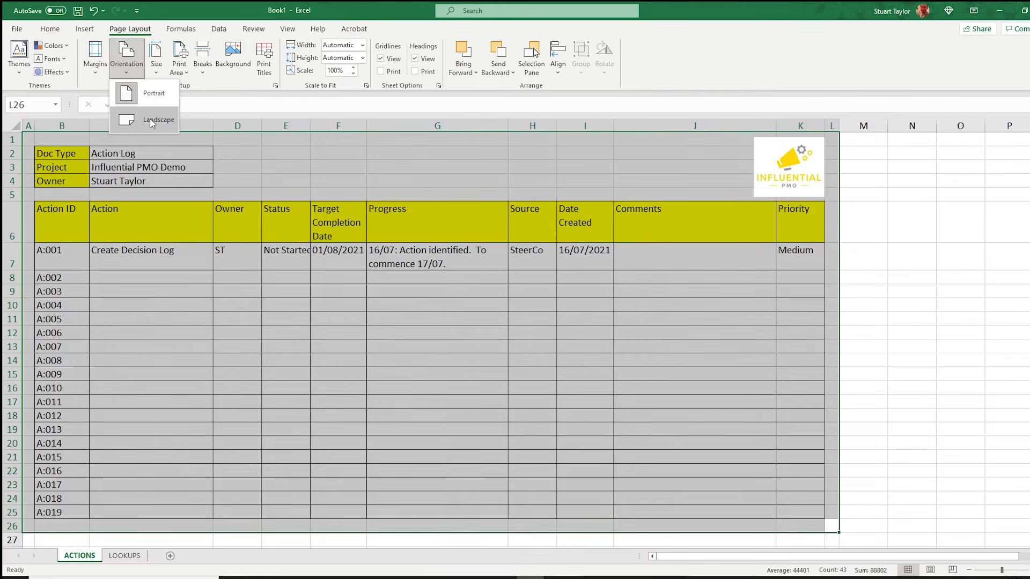
{"action": "left_click", "coordinate": [150, 118]}
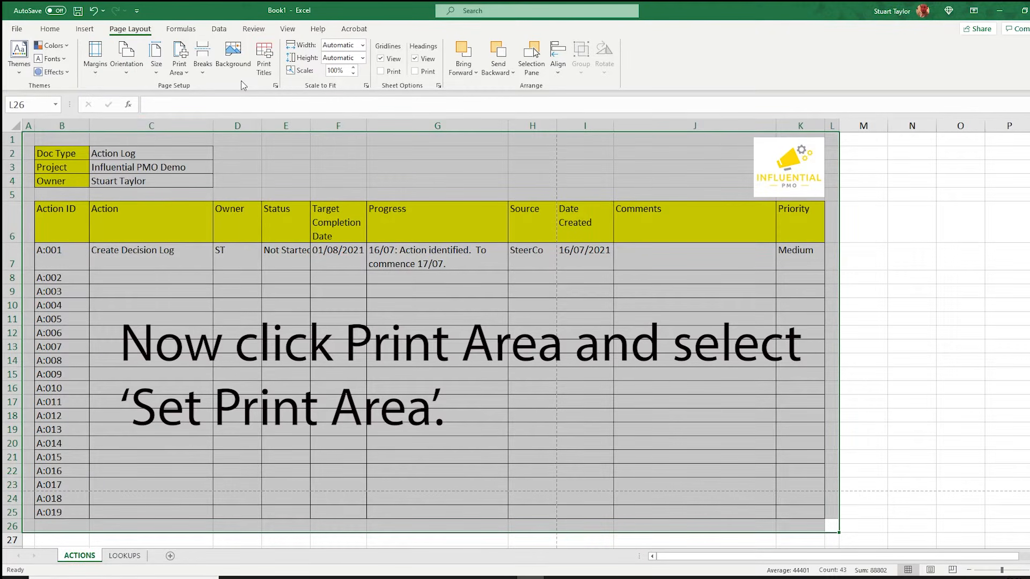
{"action": "left_click", "coordinate": [179, 64]}
{"action": "left_click", "coordinate": [193, 91]}
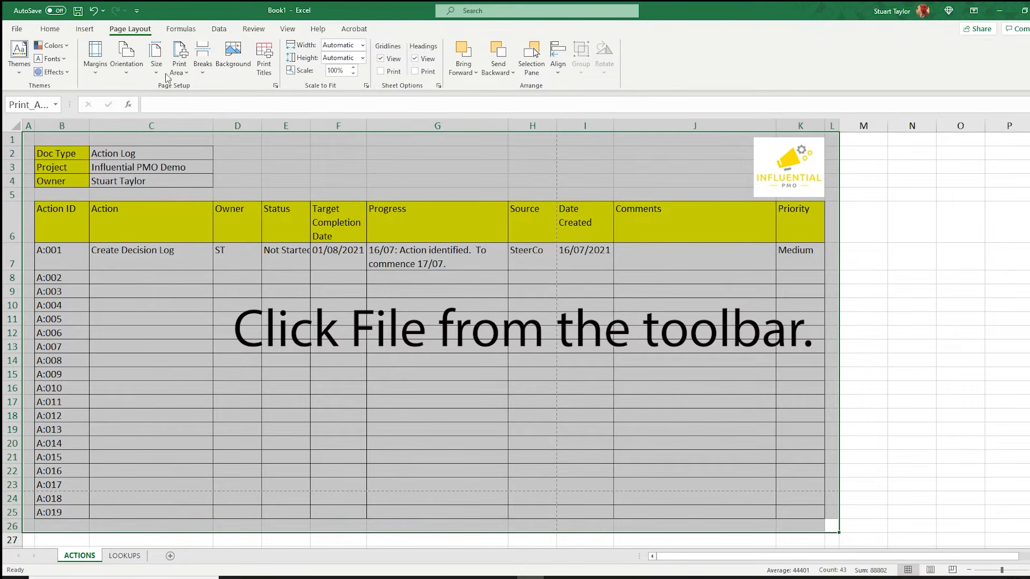
In print settings, change the scaling to Fit All Columns on One Page.
{"action": "left_click", "coordinate": [19, 31]}
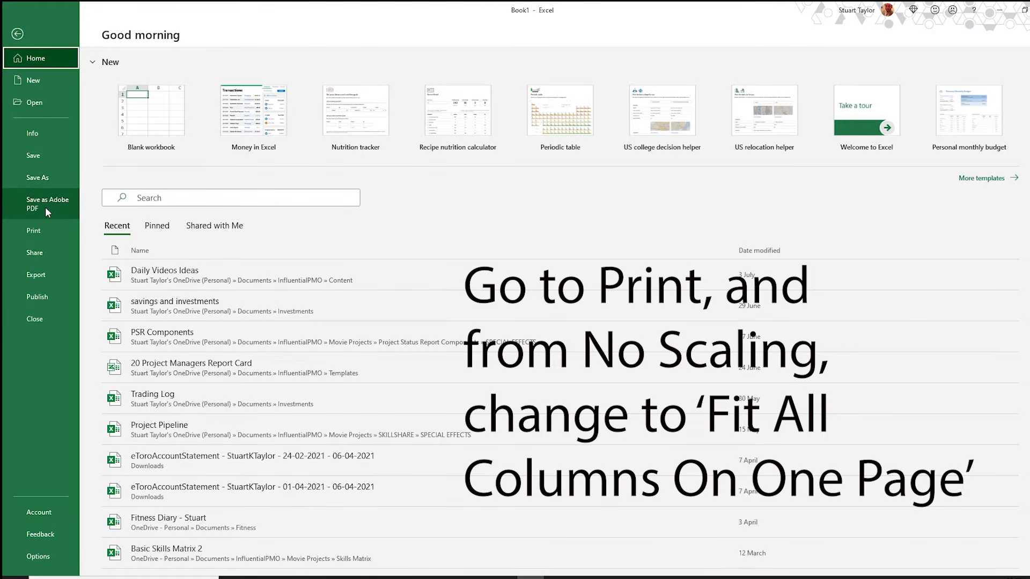
{"action": "left_click", "coordinate": [46, 227]}
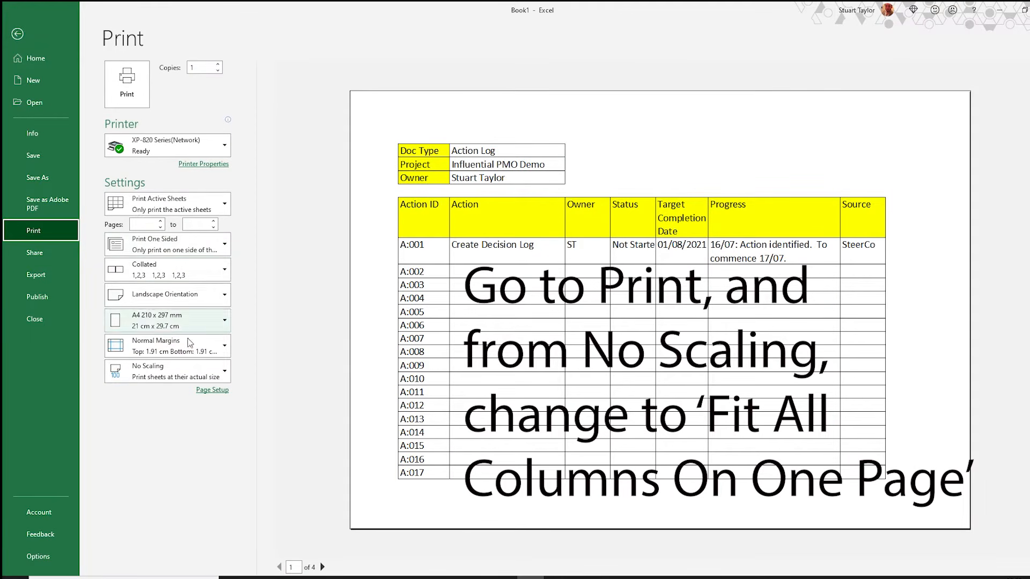
{"action": "left_click", "coordinate": [215, 366]}
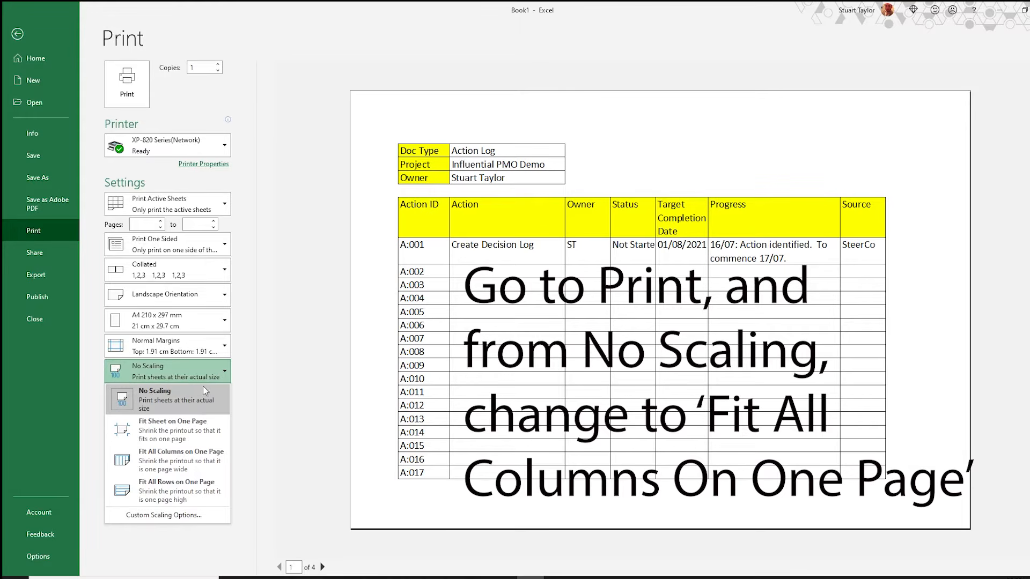
{"action": "left_click", "coordinate": [196, 462]}
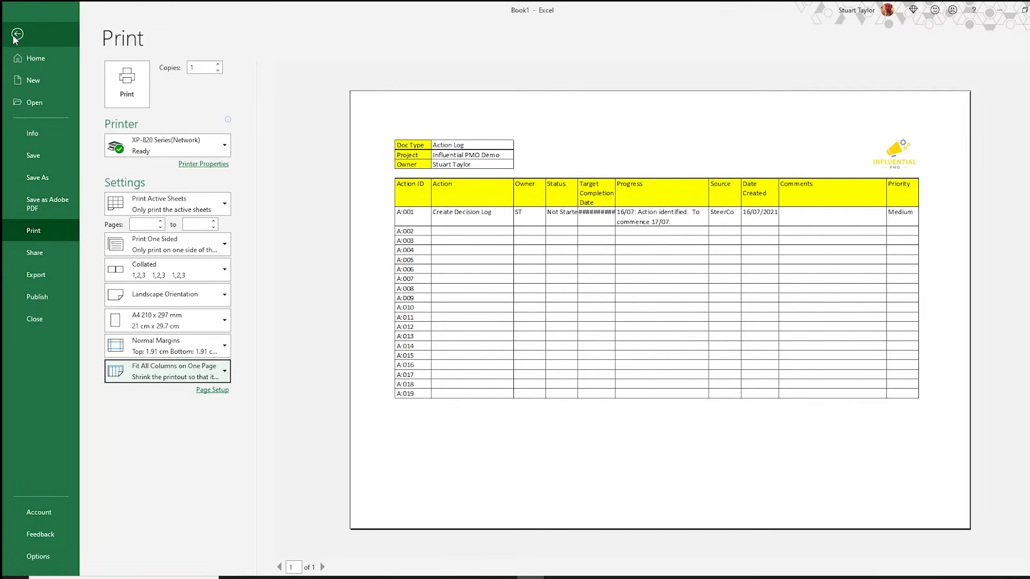
Return to the sheet and turn on filter buttons for the table header row B6 to K6.
{"action": "left_click", "coordinate": [24, 58]}
{"action": "left_click", "coordinate": [18, 35]}
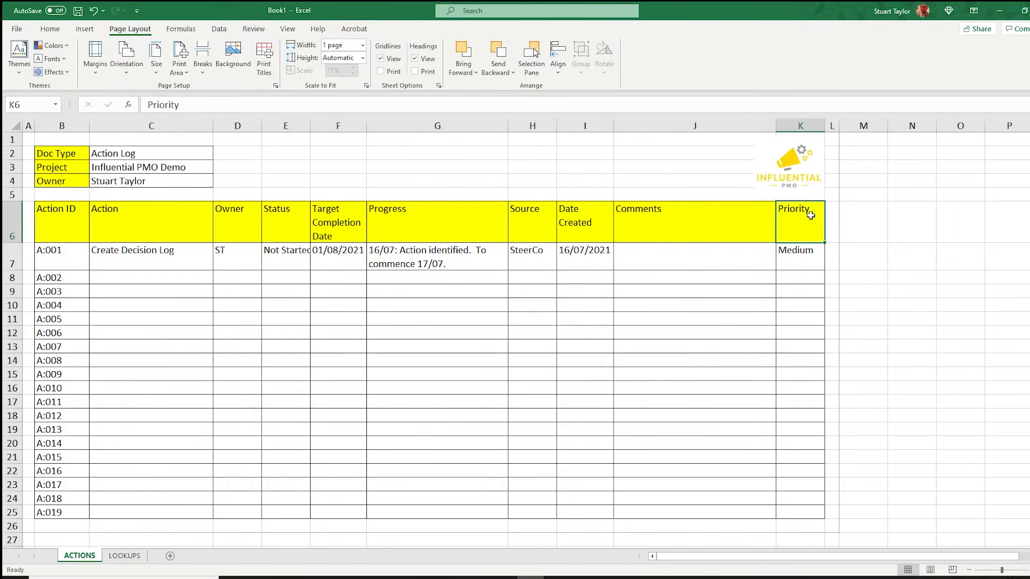
{"action": "left_click_drag", "start_coordinate": [810, 216], "coordinate": [65, 219]}
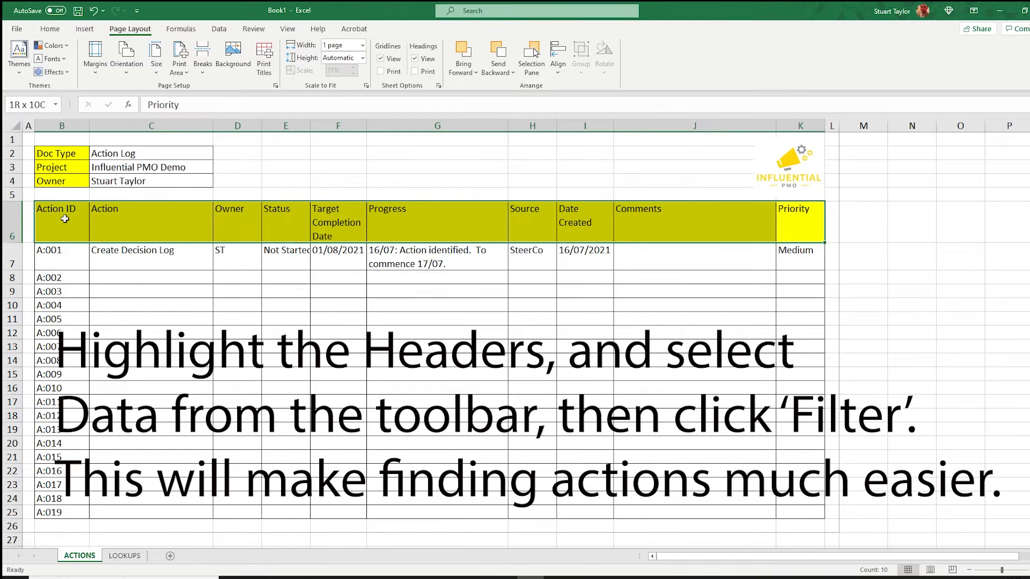
{"action": "left_click", "coordinate": [219, 29]}
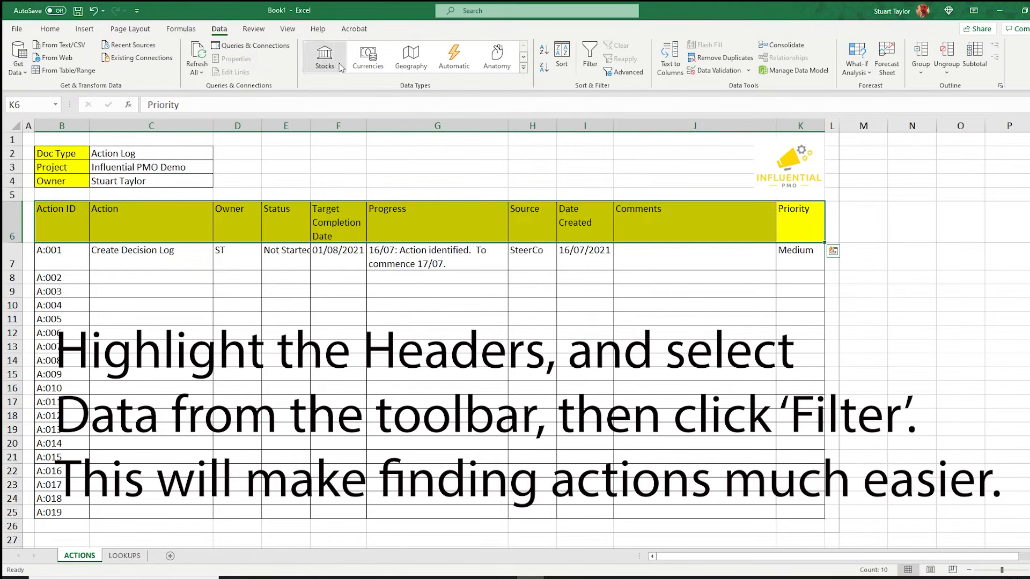
{"action": "left_click", "coordinate": [590, 64]}
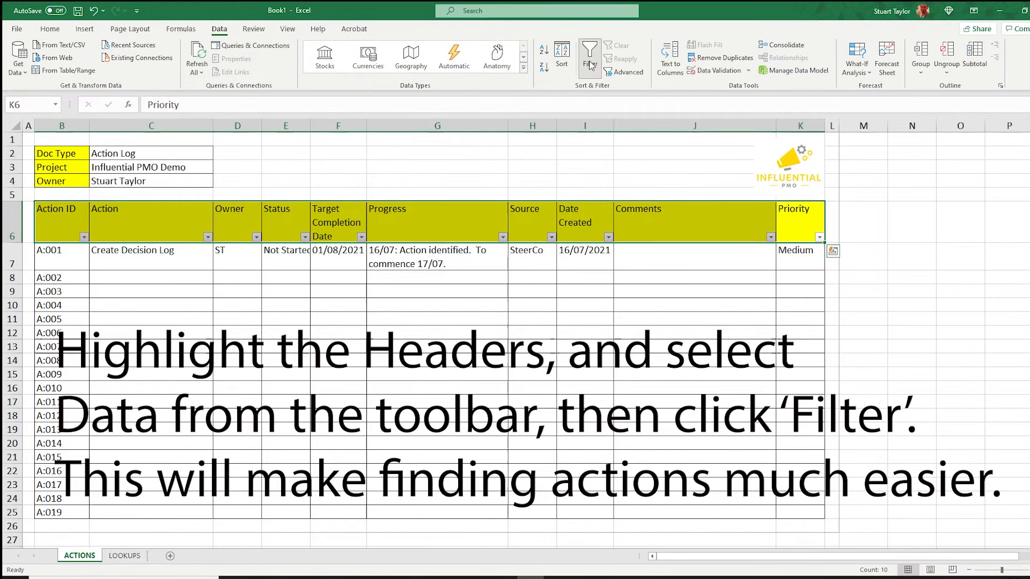
In row 8, enter the action Create meeting register with owner ST and status Late.
{"action": "left_click", "coordinate": [152, 278]}
{"action": "type", "text": "Create meeting regi"}
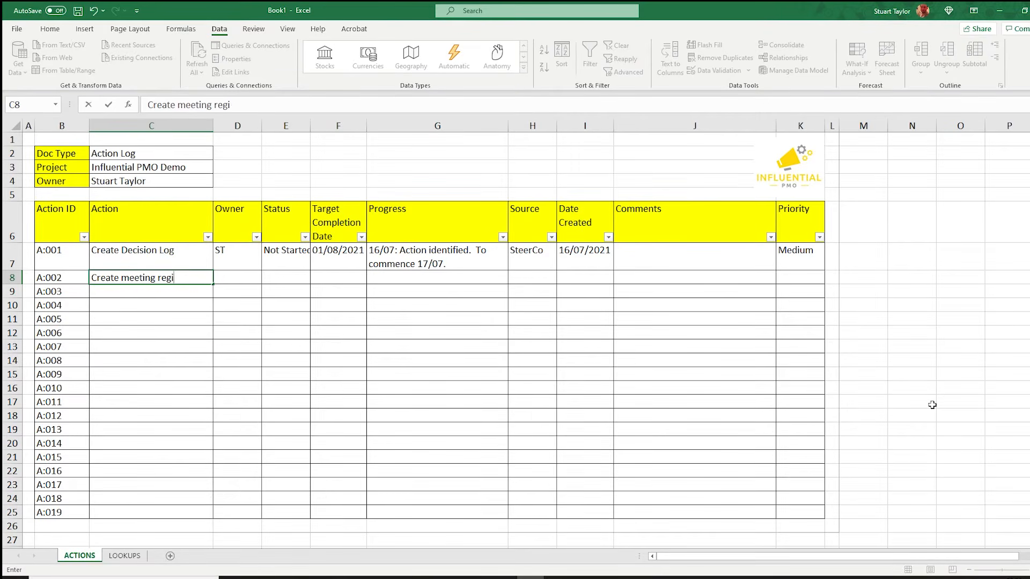
{"action": "type", "text": "ster"}
{"action": "key", "text": "Tab"}
{"action": "type", "text": "ST"}
{"action": "key", "text": "Tab"}
{"action": "left_click", "coordinate": [315, 278]}
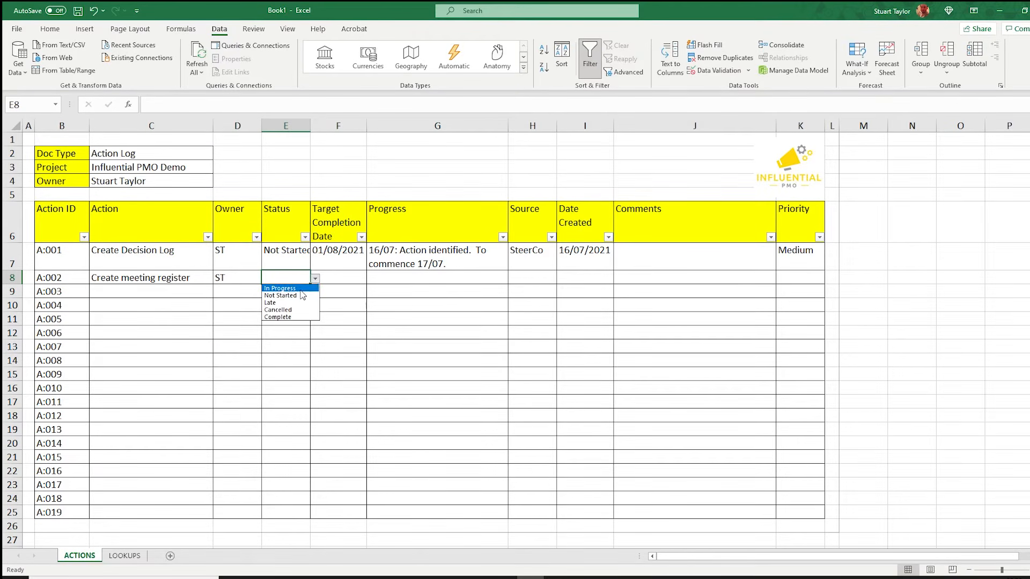
{"action": "left_click", "coordinate": [277, 302]}
{"action": "key", "text": "Tab"}
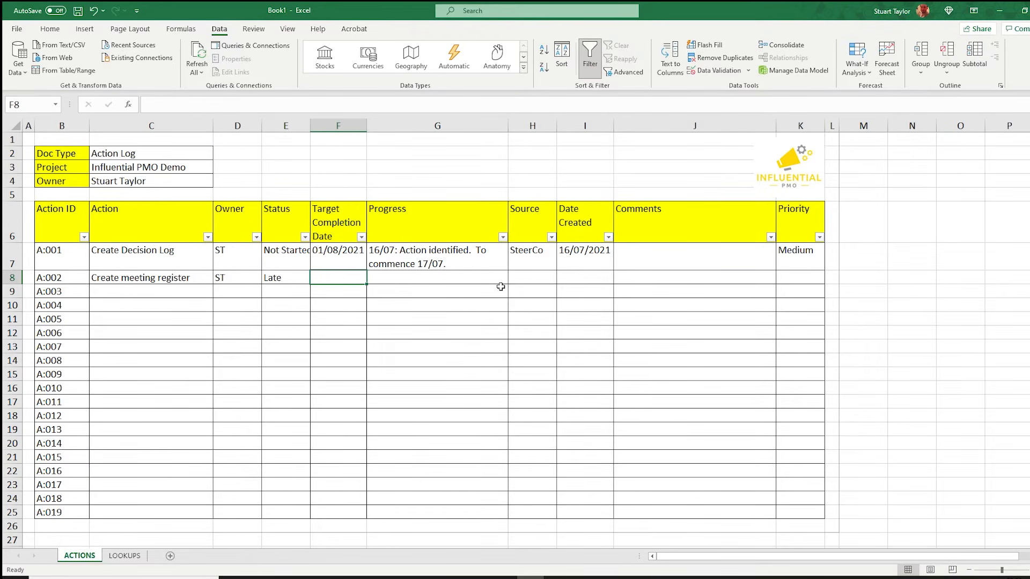
Set row 8's target completion date to 15/07/2021 and progress to "16/07: Action delayed due to resource shortages.".
{"action": "type", "text": "15/07/2021"}
{"action": "key", "text": "Tab"}
{"action": "type", "text": "1"}
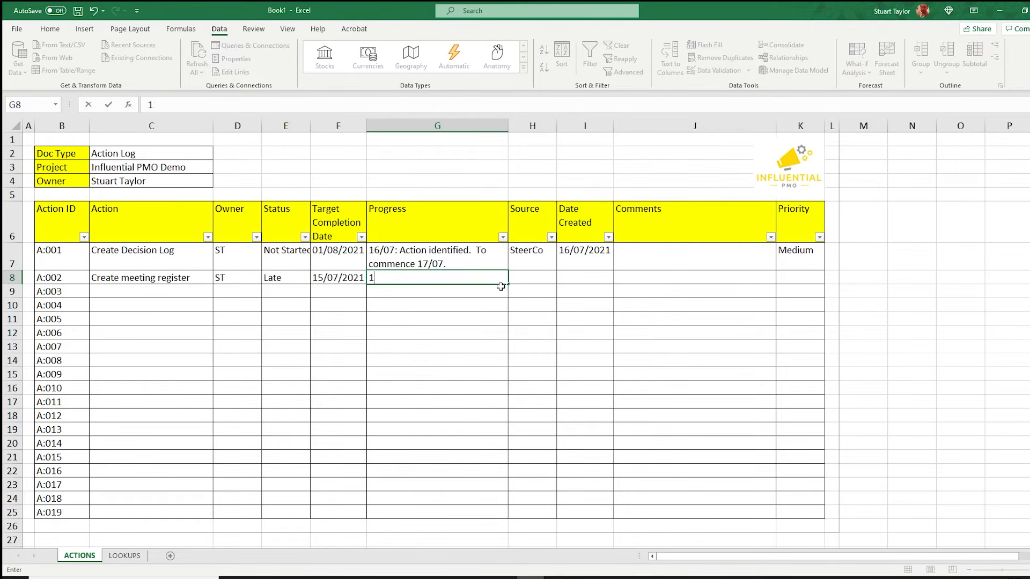
{"action": "type", "text": "6/07: Action delayed d"}
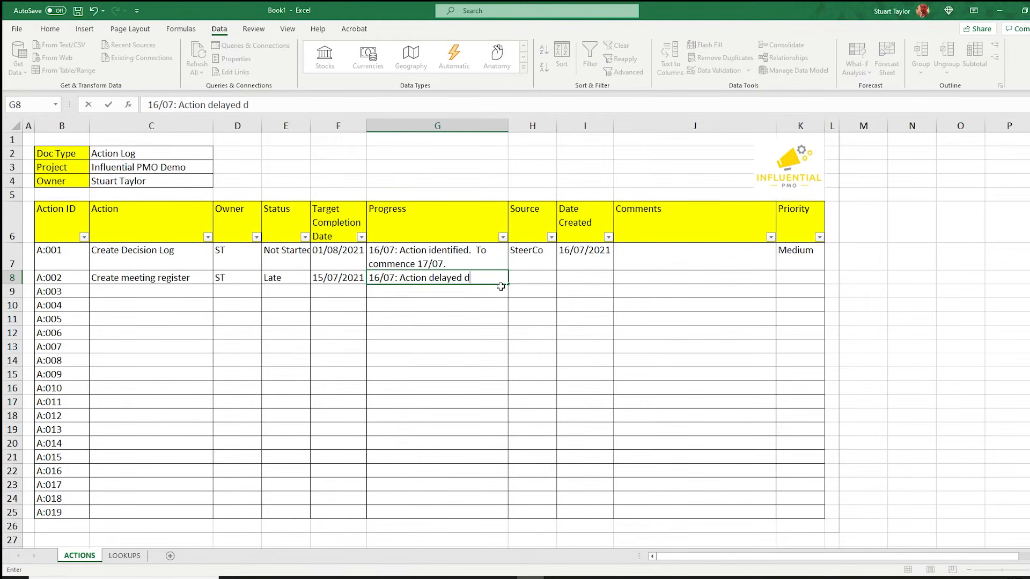
{"action": "type", "text": "ue to resource shortages"}
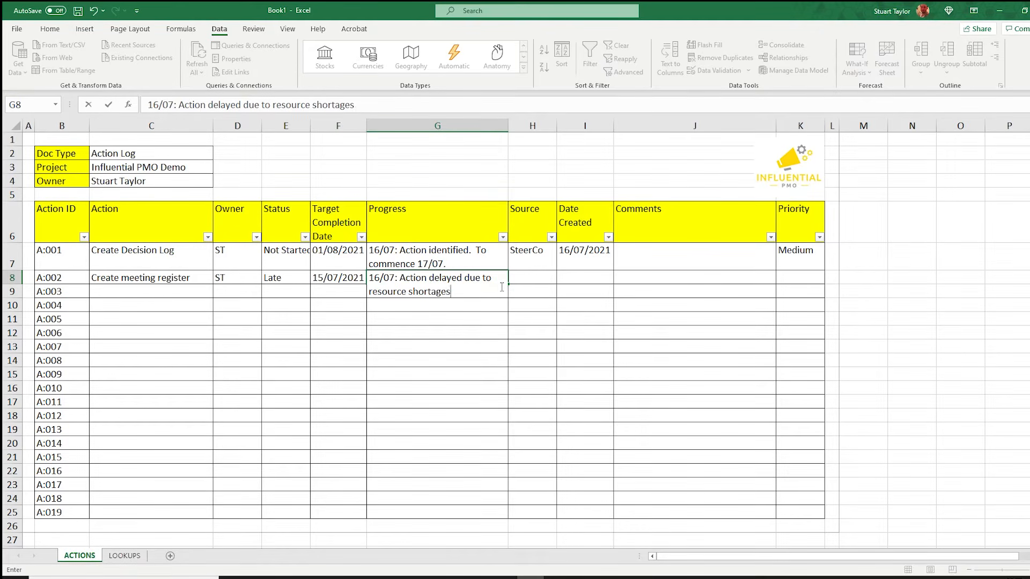
{"action": "type", "text": "."}
{"action": "key", "text": "Tab"}
Complete row 8 with source SteerCo, date created 16/06/2021 and priority Low.
{"action": "type", "text": "SteerCo"}
{"action": "key", "text": "Tab"}
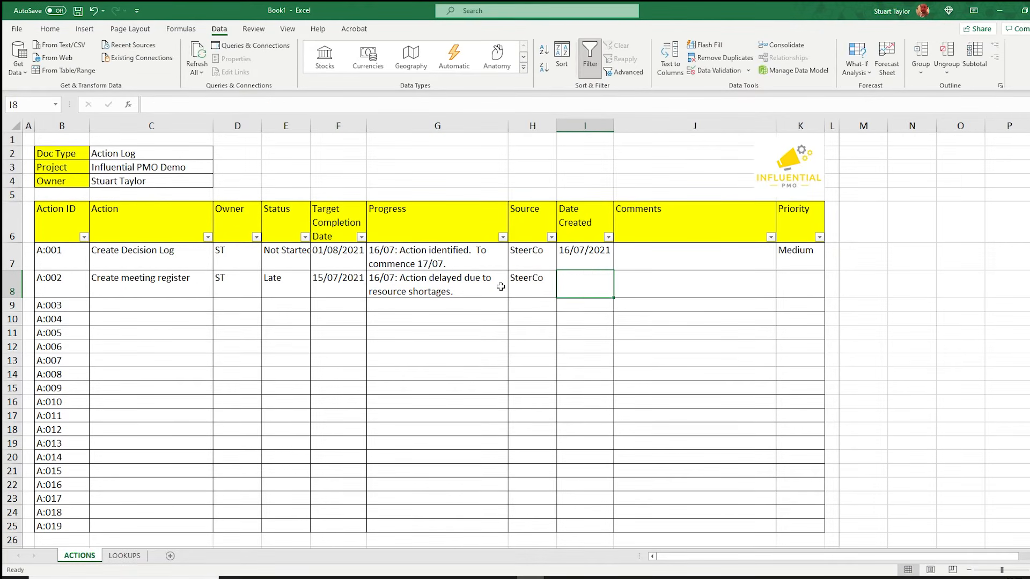
{"action": "type", "text": "16/06/2021"}
{"action": "key", "text": "Tab"}
{"action": "key", "text": "Tab"}
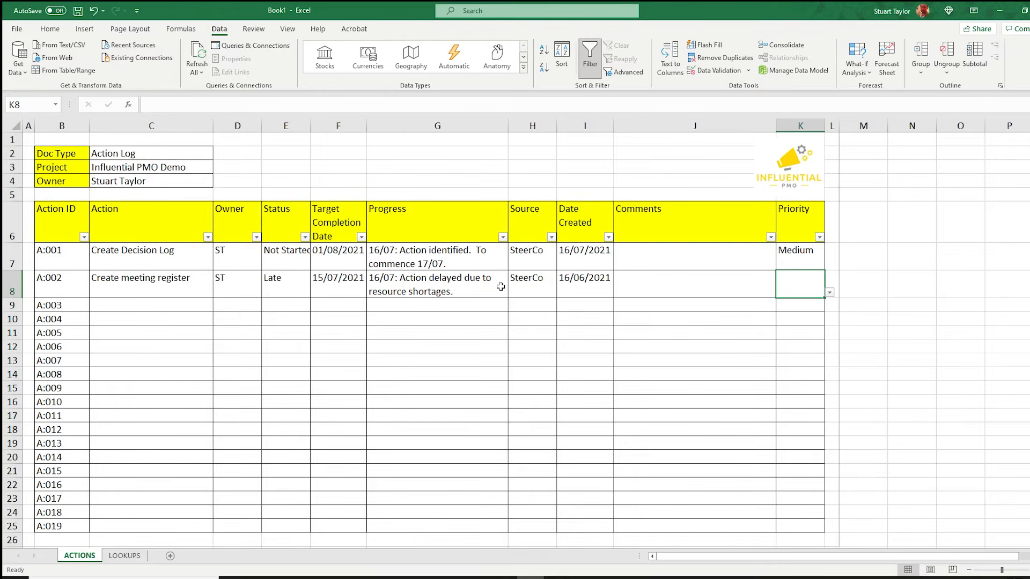
{"action": "left_click", "coordinate": [829, 292]}
{"action": "left_click", "coordinate": [794, 316]}
{"action": "left_click", "coordinate": [864, 333]}
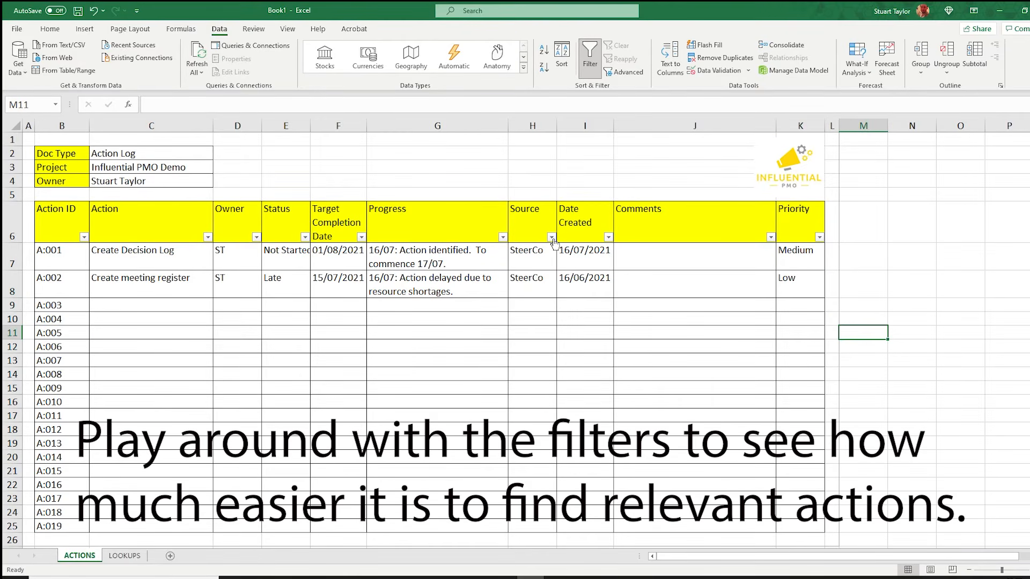
Filter the Status column to show only Late actions, excluding Not Started and blanks.
{"action": "left_click", "coordinate": [609, 238]}
{"action": "left_click", "coordinate": [612, 238]}
{"action": "left_click", "coordinate": [304, 237]}
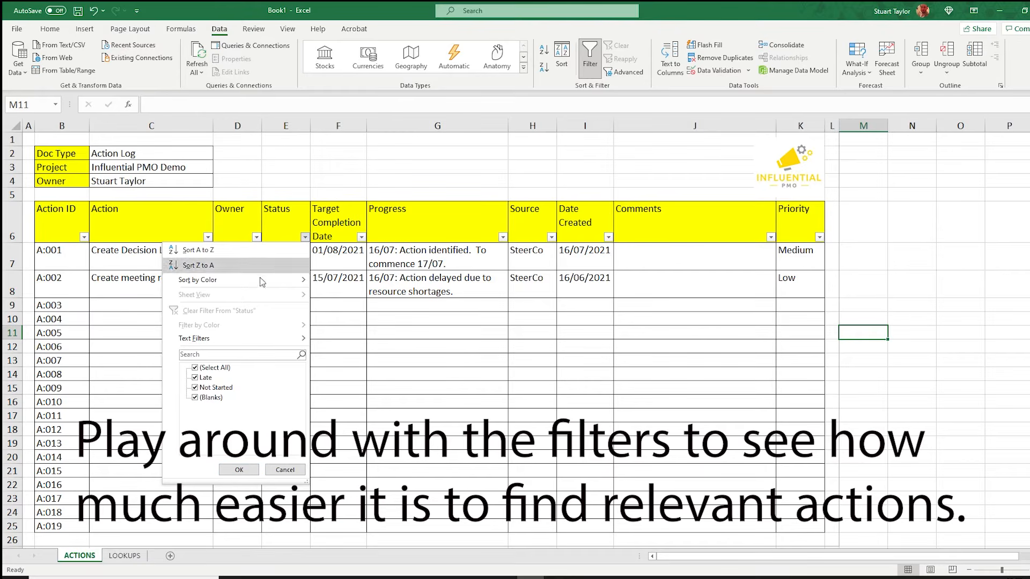
{"action": "left_click", "coordinate": [195, 388]}
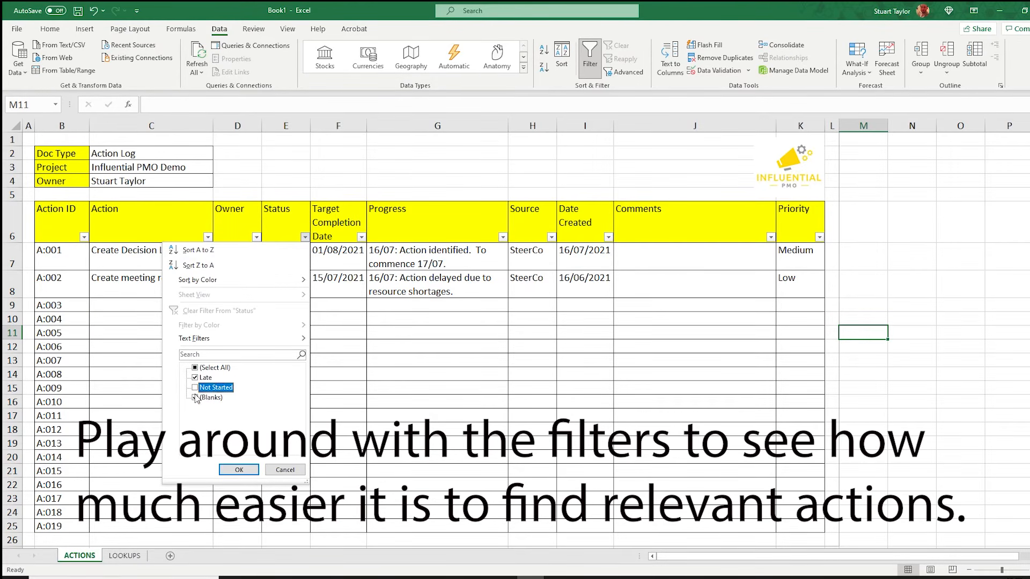
{"action": "left_click", "coordinate": [196, 398]}
{"action": "left_click", "coordinate": [239, 470]}
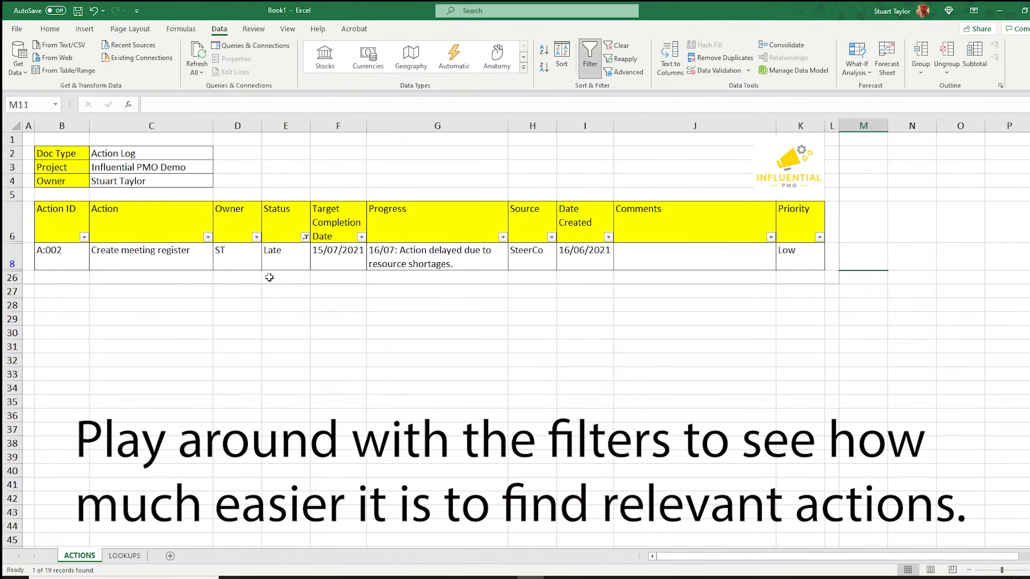
Reselect all values in the Status filter to show every action again.
{"action": "left_click", "coordinate": [305, 238]}
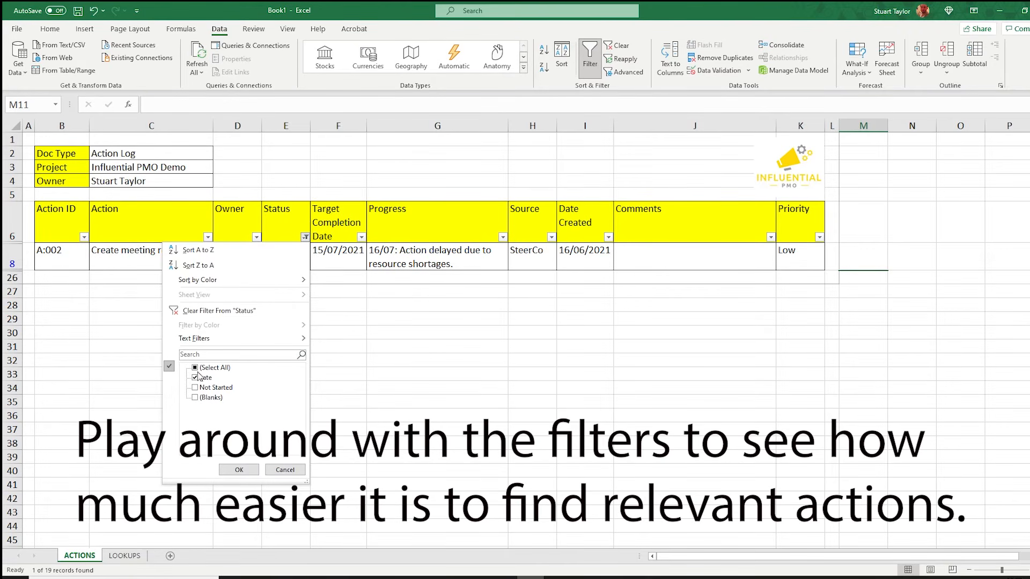
{"action": "left_click", "coordinate": [195, 368]}
{"action": "left_click", "coordinate": [239, 470]}
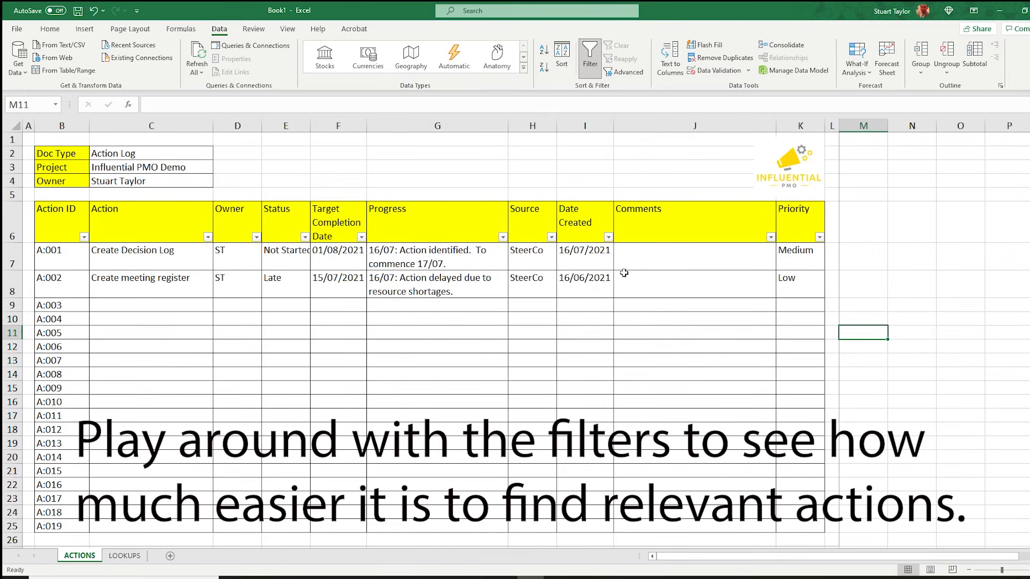
Filter the Priority column to hide Medium actions.
{"action": "left_click", "coordinate": [820, 238]}
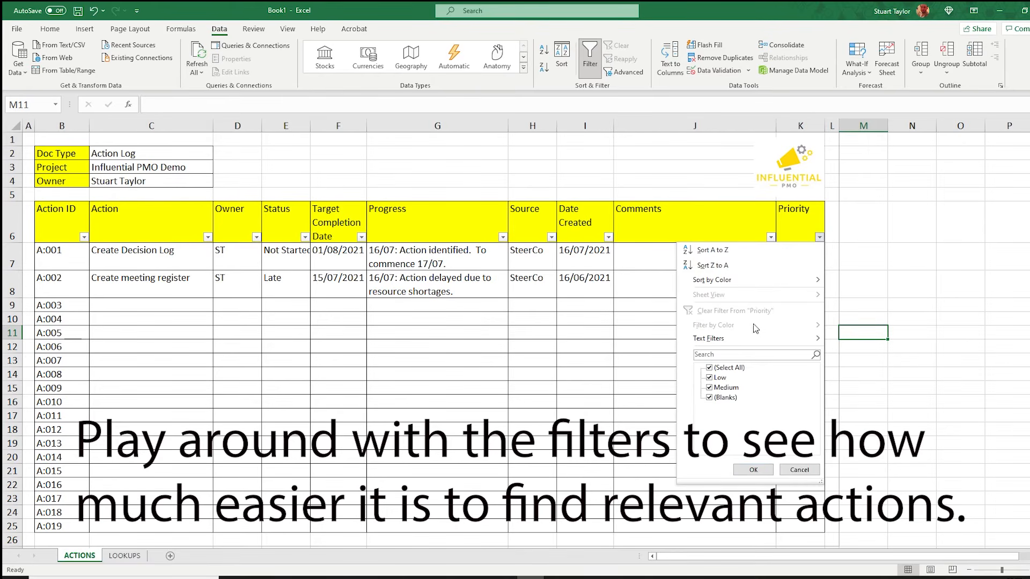
{"action": "left_click", "coordinate": [710, 387]}
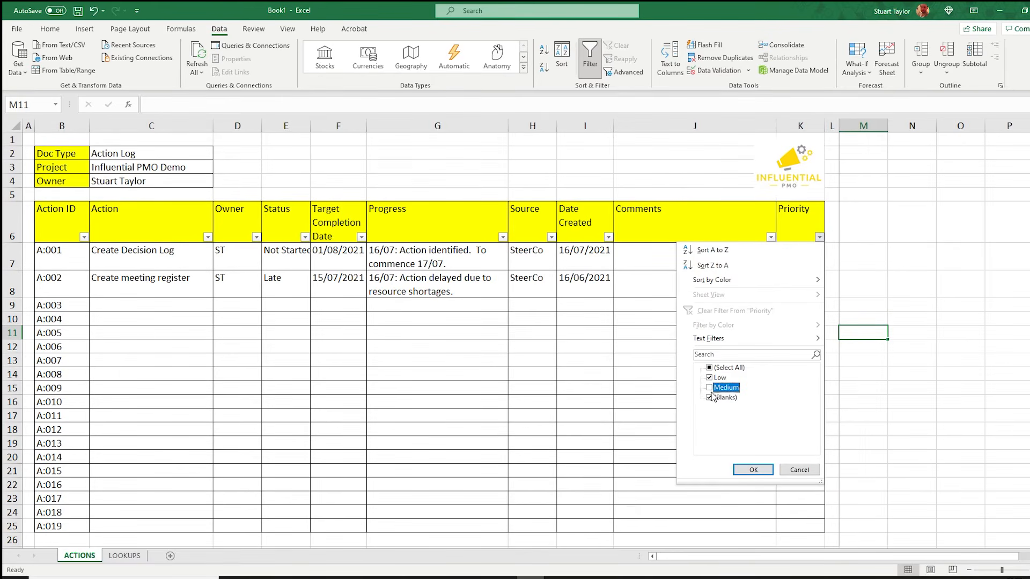
{"action": "left_click", "coordinate": [754, 470]}
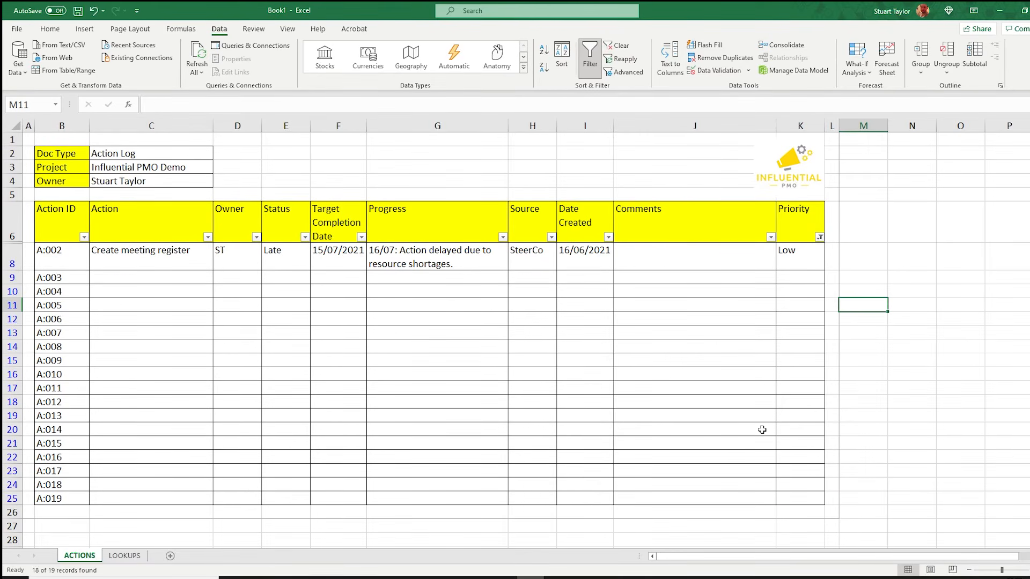